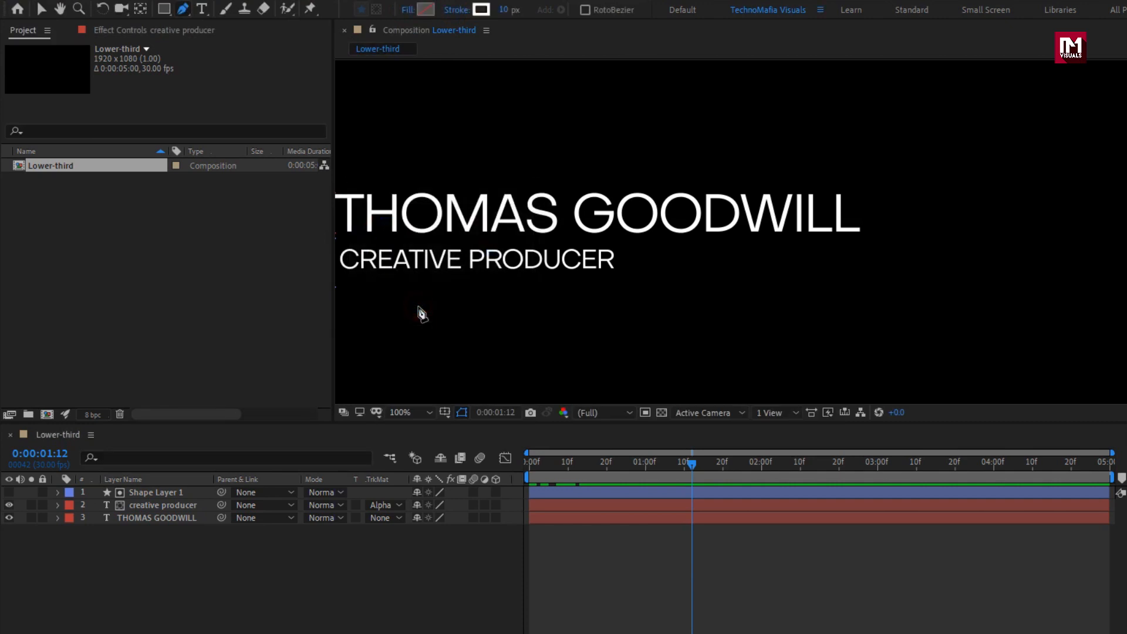
Draw a straight horizontal line with the Pen tool from below the name's right end to beside CREATIVE PRODUCER, with a 5 px stroke.
key(period)
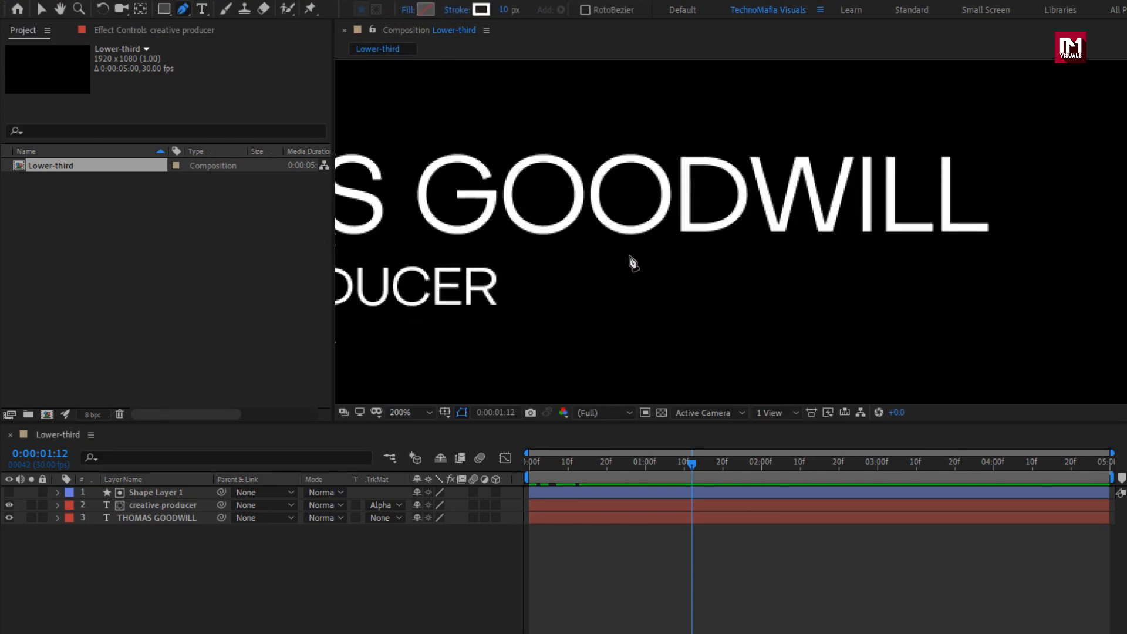
click(992, 268)
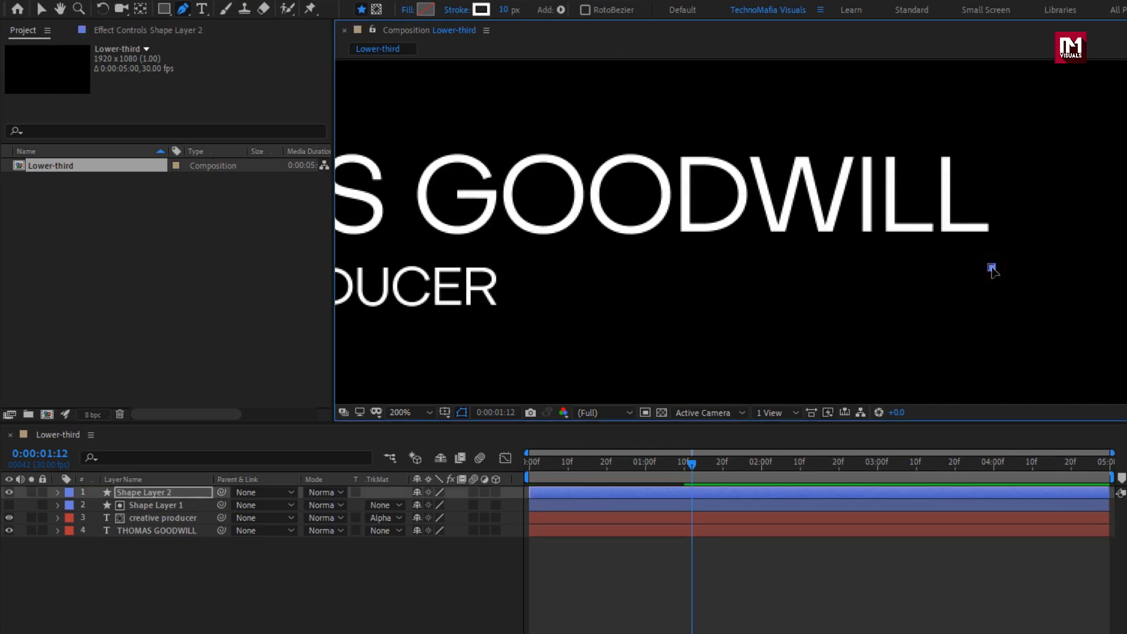
click(524, 267)
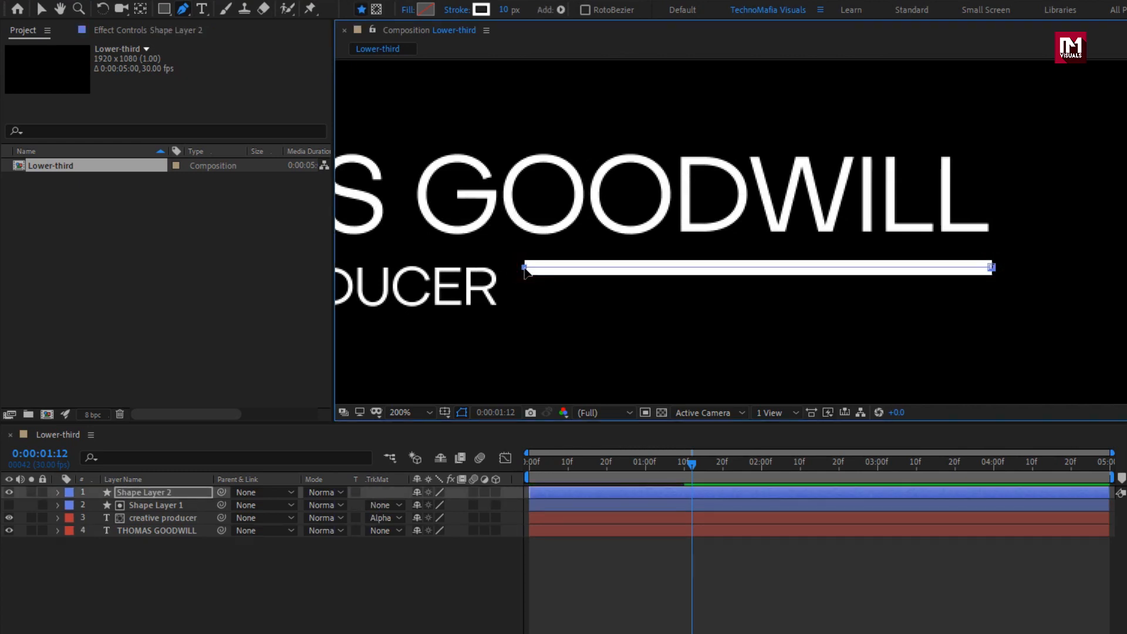
drag(504, 16, 497, 12)
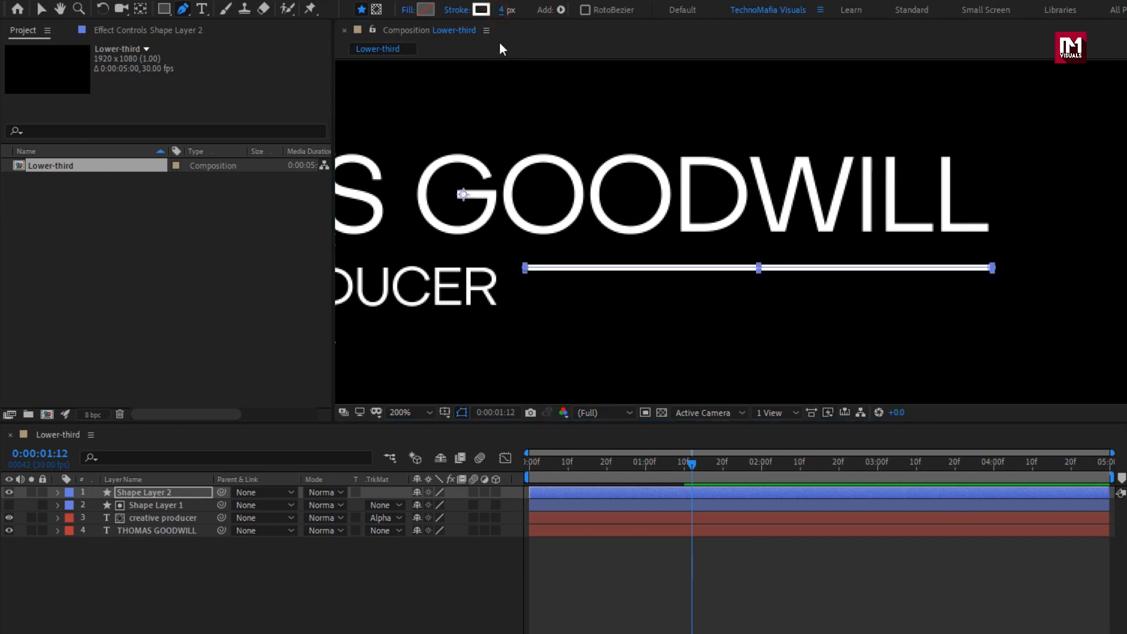
text(5)
key(Return)
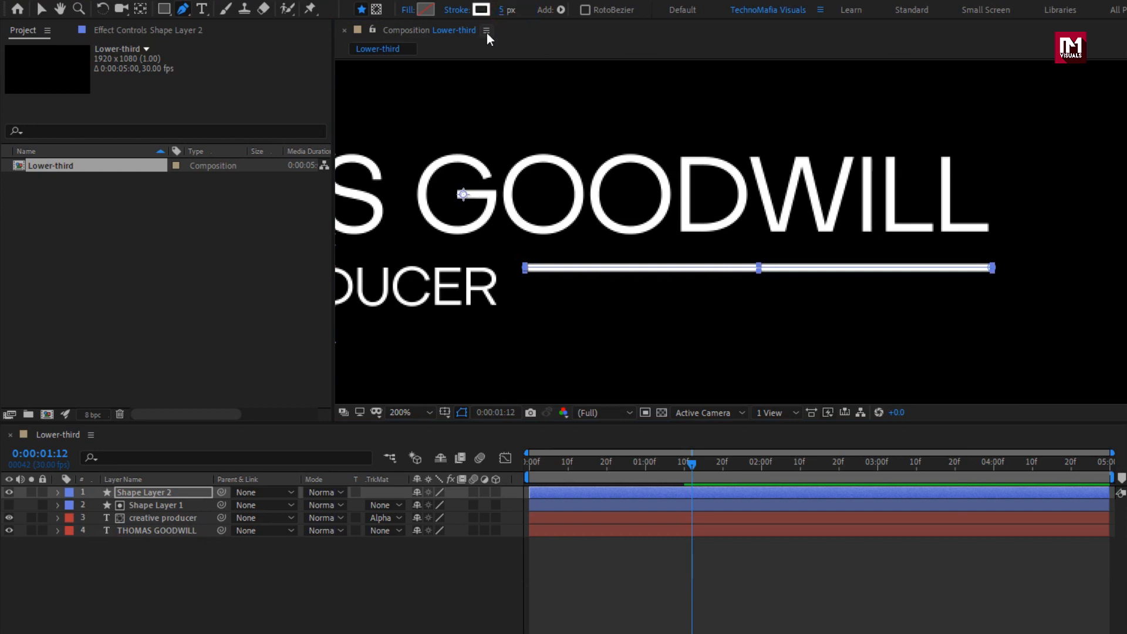
Nudge Shape Layer 2 slightly down to widen the gap between the line and the name text.
click(180, 493)
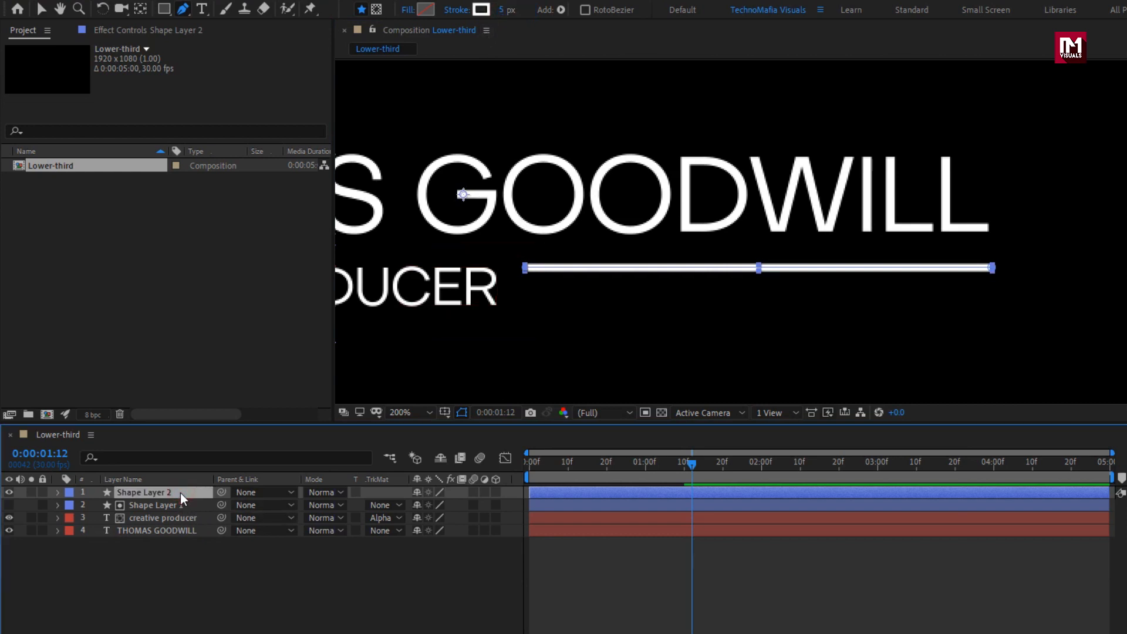
key(Down)
key(Down)
key(Down)
key(Down)
key(Down)
key(Down)
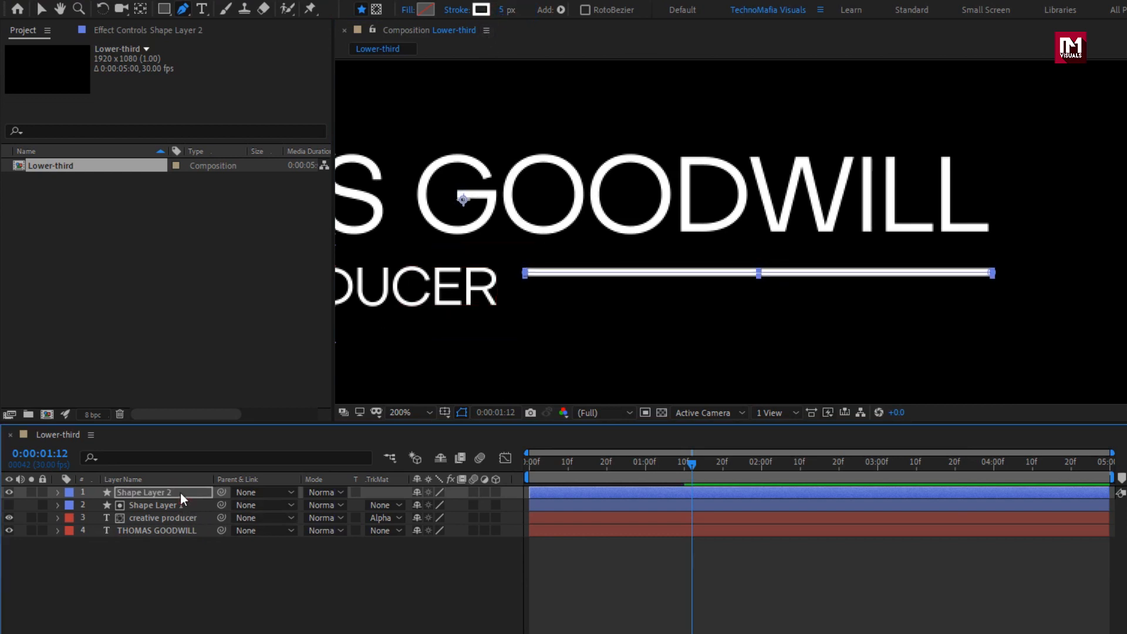
key(Down)
key(Down)
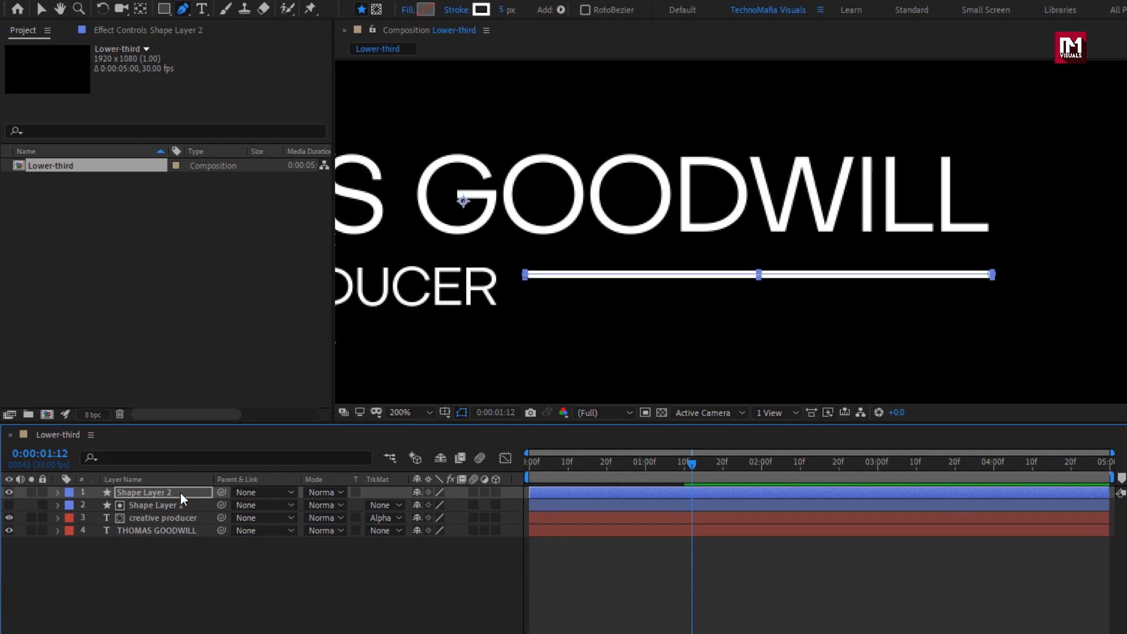
Add Trim Paths to Shape Layer 2 and expand its properties.
click(56, 492)
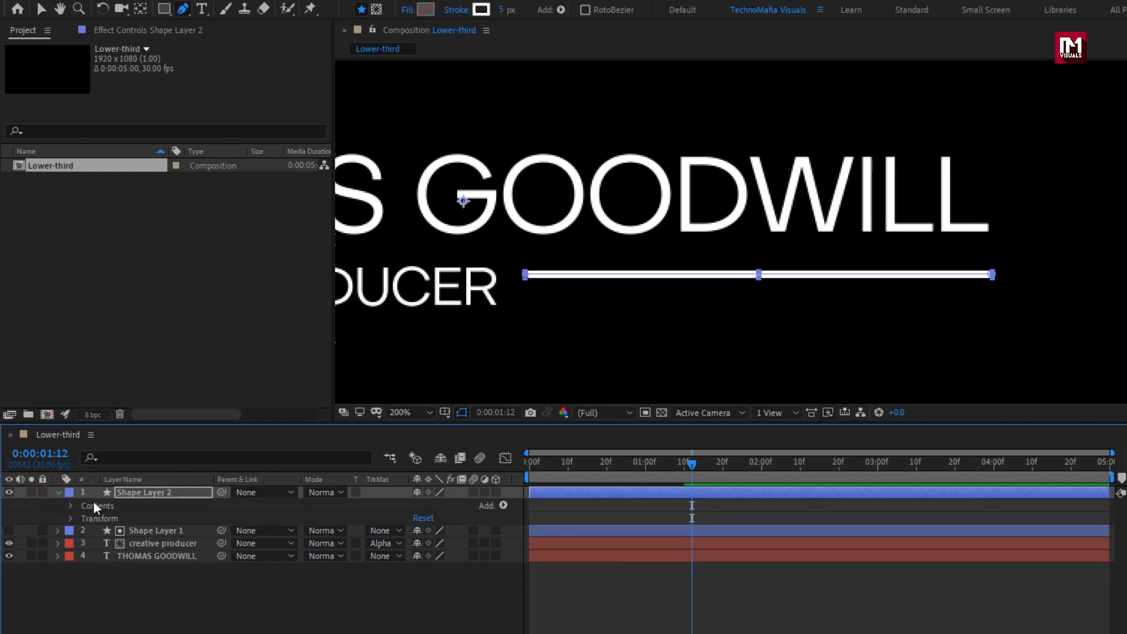
click(503, 505)
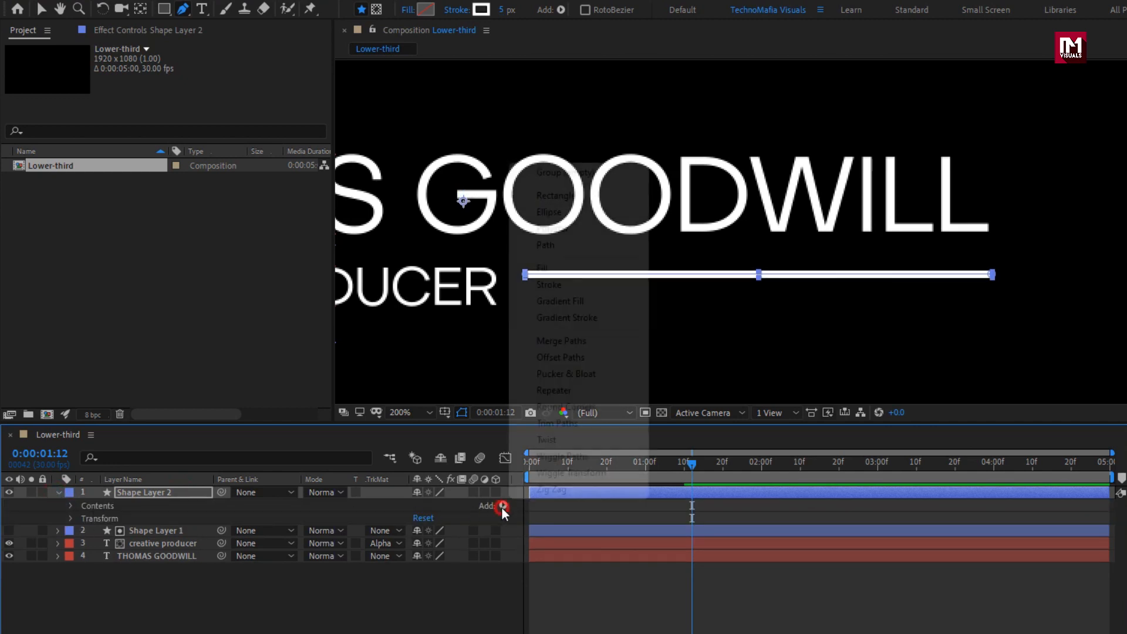
click(557, 424)
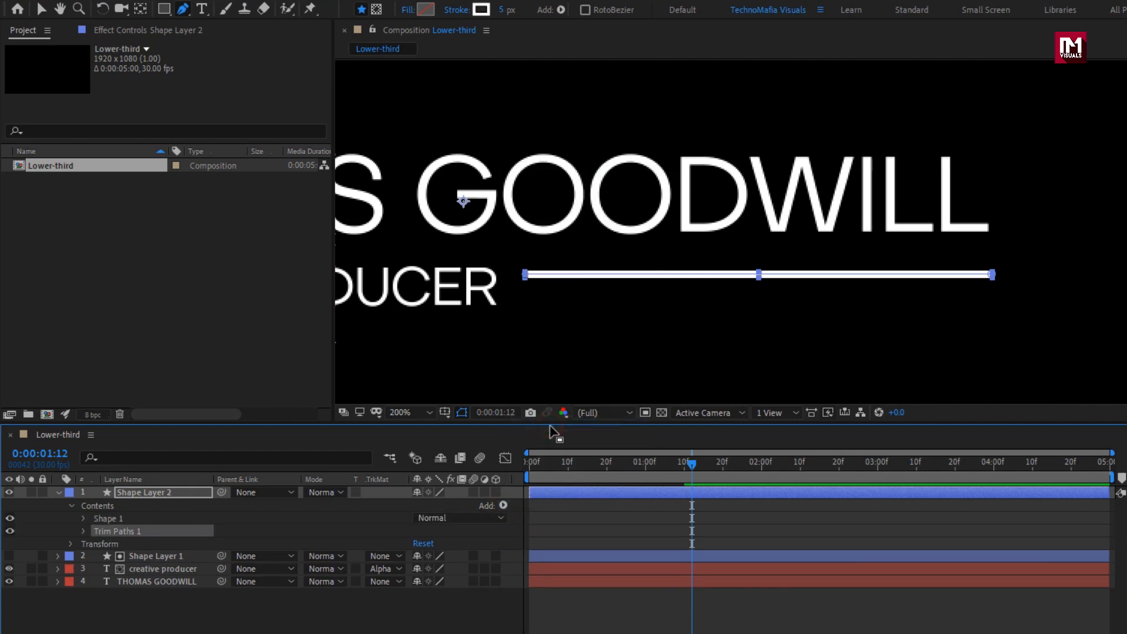
click(83, 531)
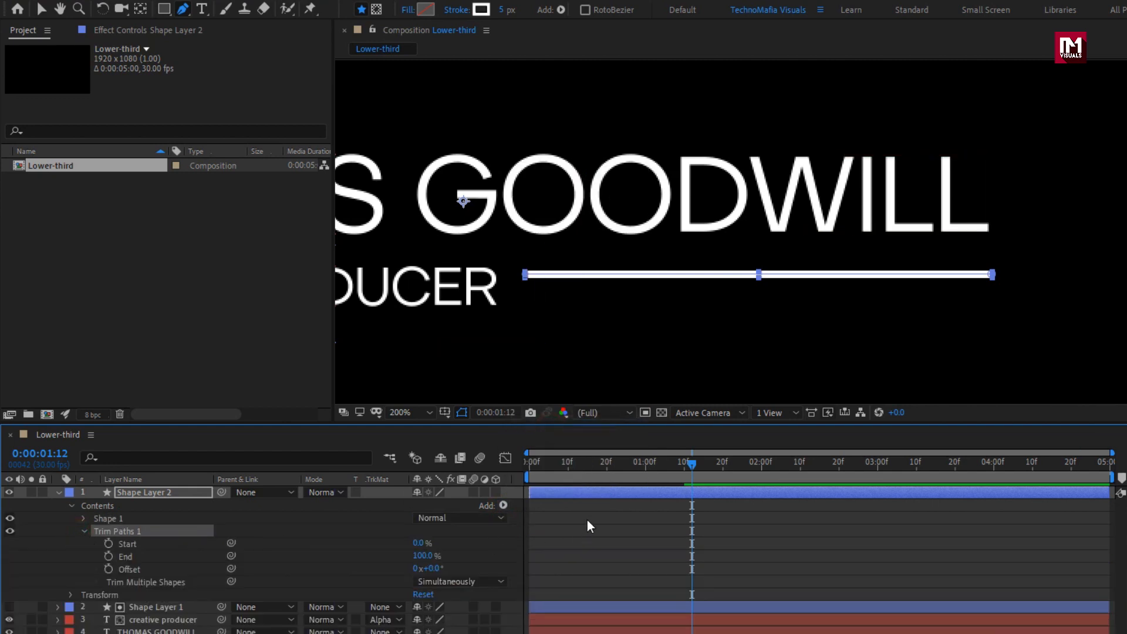
Keyframe the Trim Paths End at 100% at 0:00:01:00 and 0% at 0:00:00:00.
drag(623, 463, 645, 466)
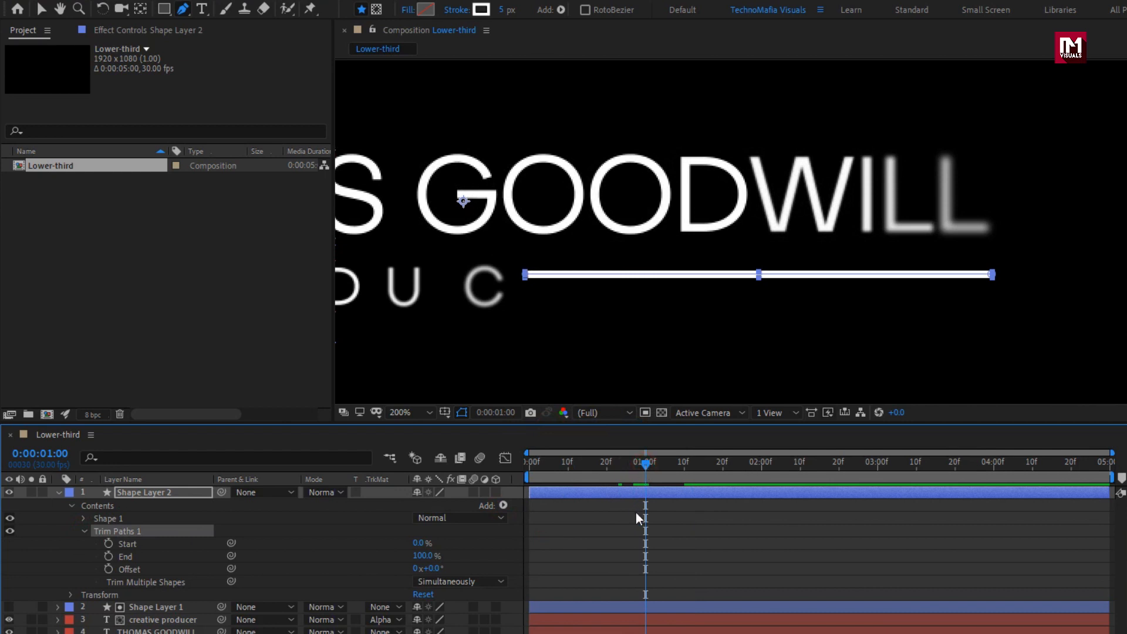
click(108, 555)
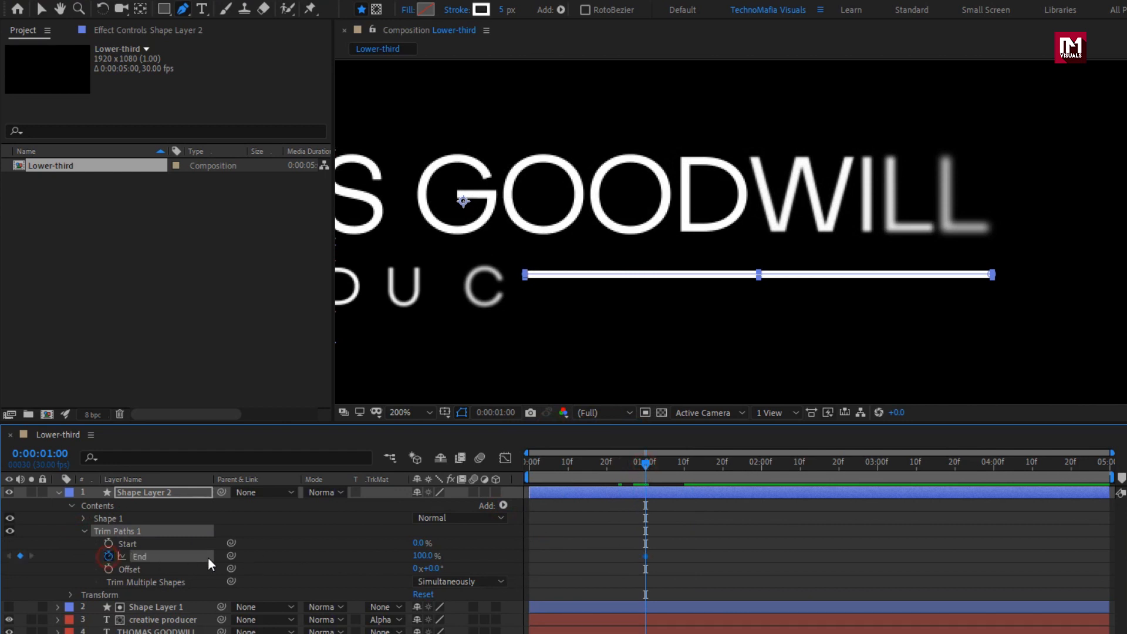
click(531, 463)
drag(427, 562, 332, 551)
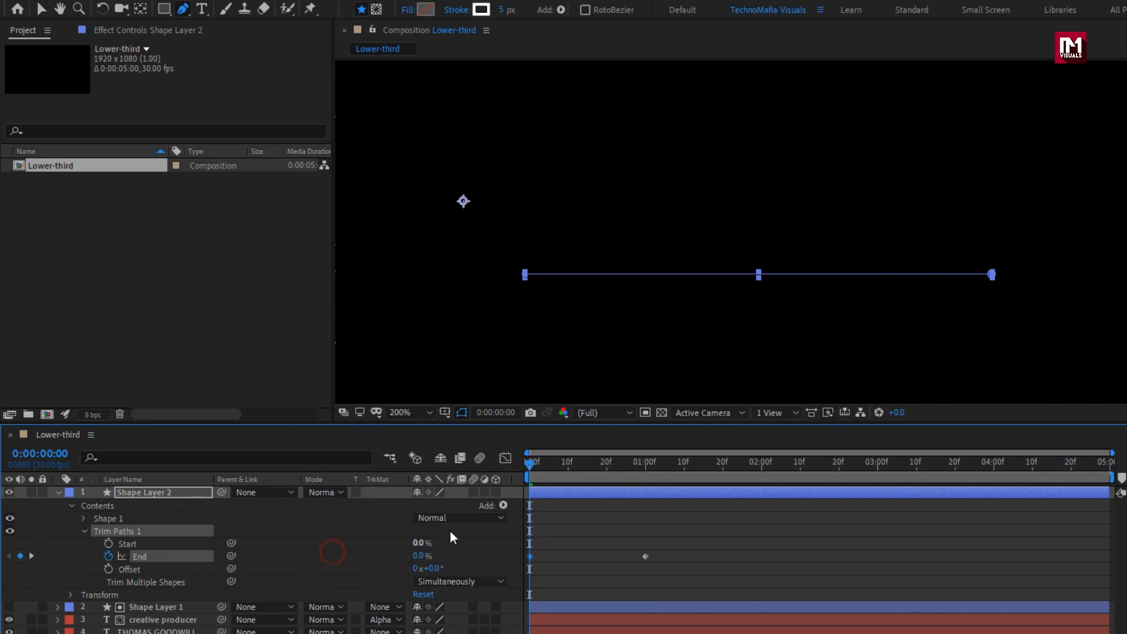
Apply Easy Ease to both End keyframes of Shape Layer 2, collapse the layer and scrub through the line's reveal.
mouse_move(530, 463)
mouse_down()
mouse_move(614, 464)
mouse_move(573, 465)
mouse_up()
drag(661, 572, 523, 551)
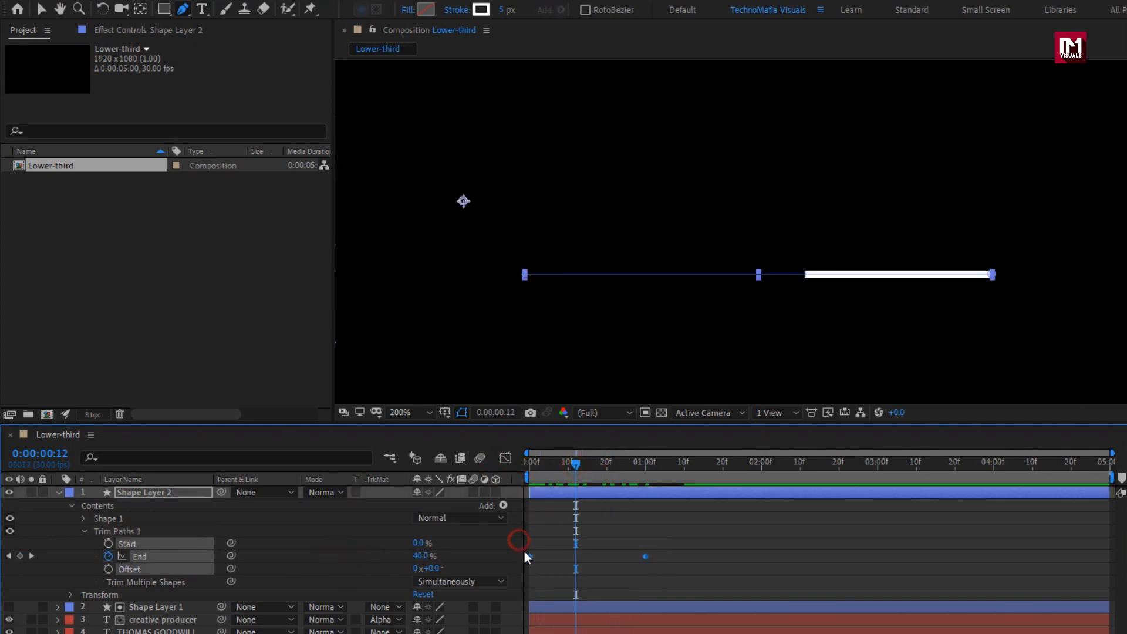
right_click(529, 556)
mouse_move(695, 547)
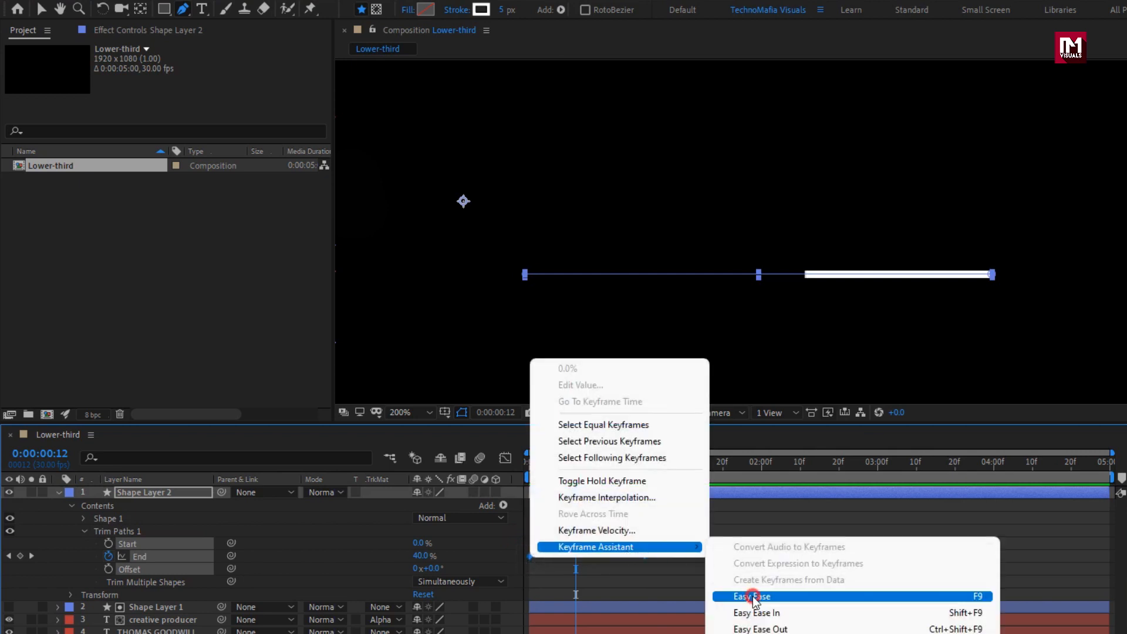
click(753, 597)
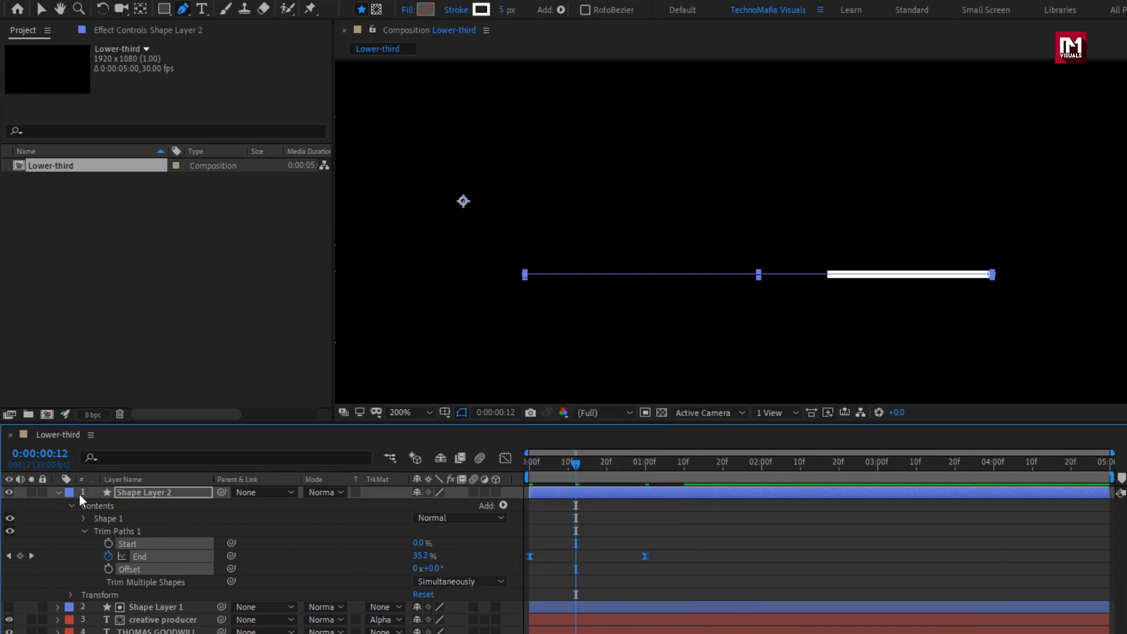
click(58, 493)
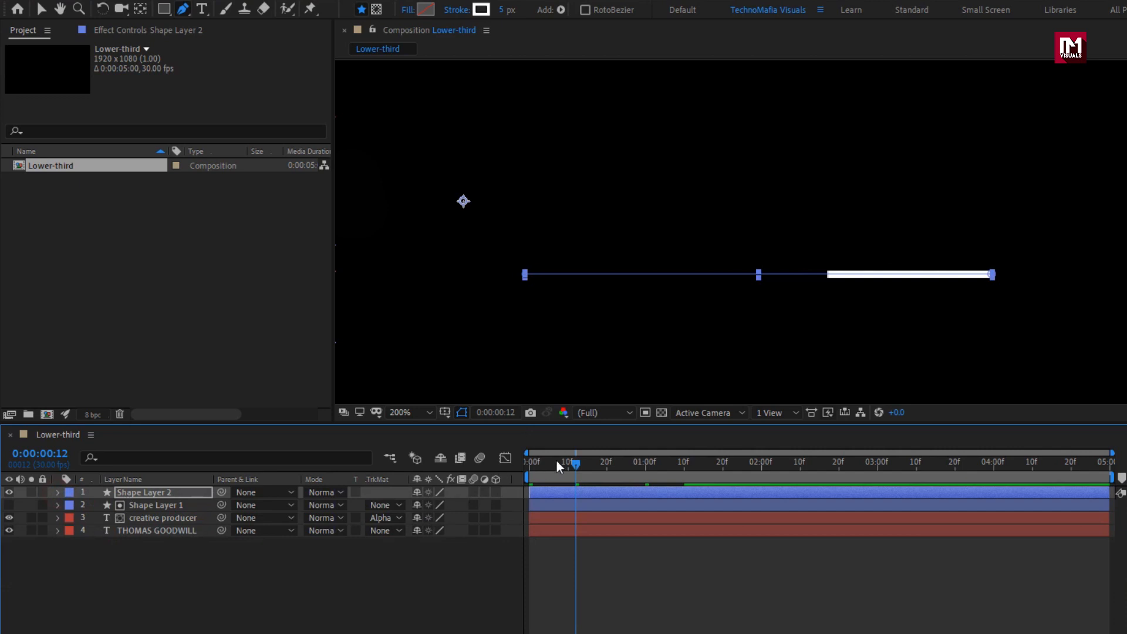
drag(556, 460, 737, 465)
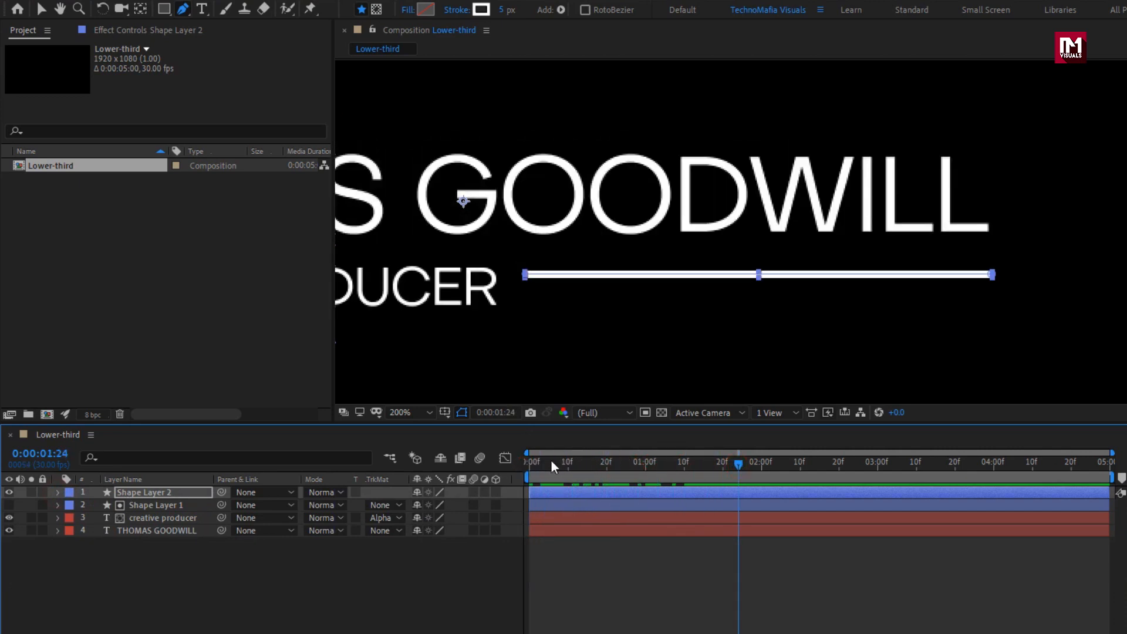
drag(654, 460, 727, 462)
Duplicate Shape Layer 2 and lower the copy's Position to form a second parallel line just beneath the first.
key(ctrl+d)
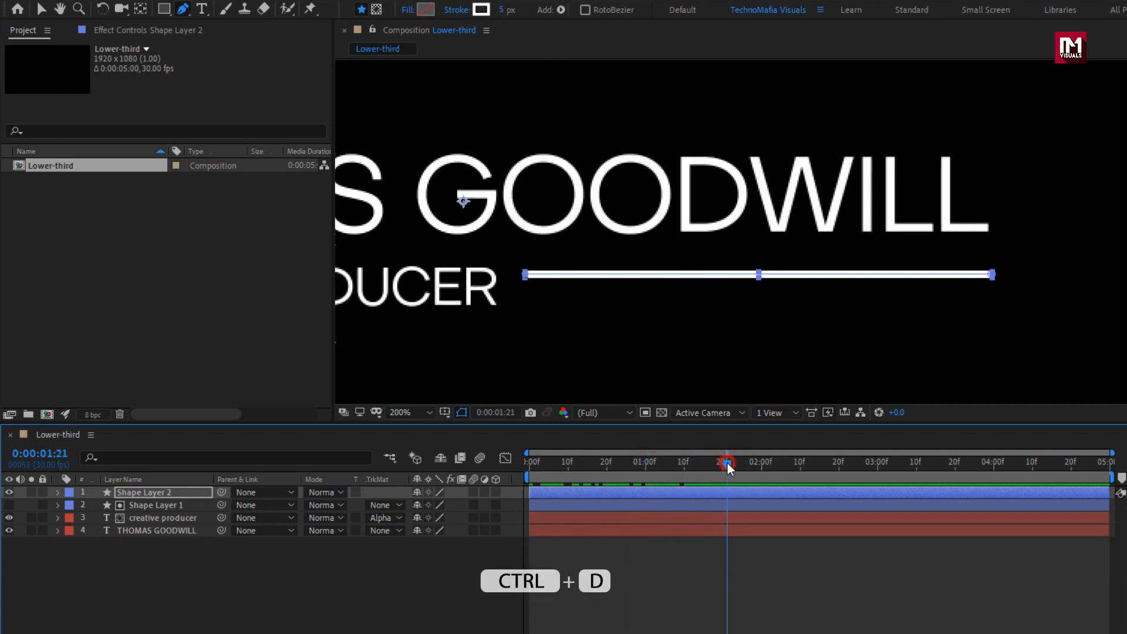
click(157, 492)
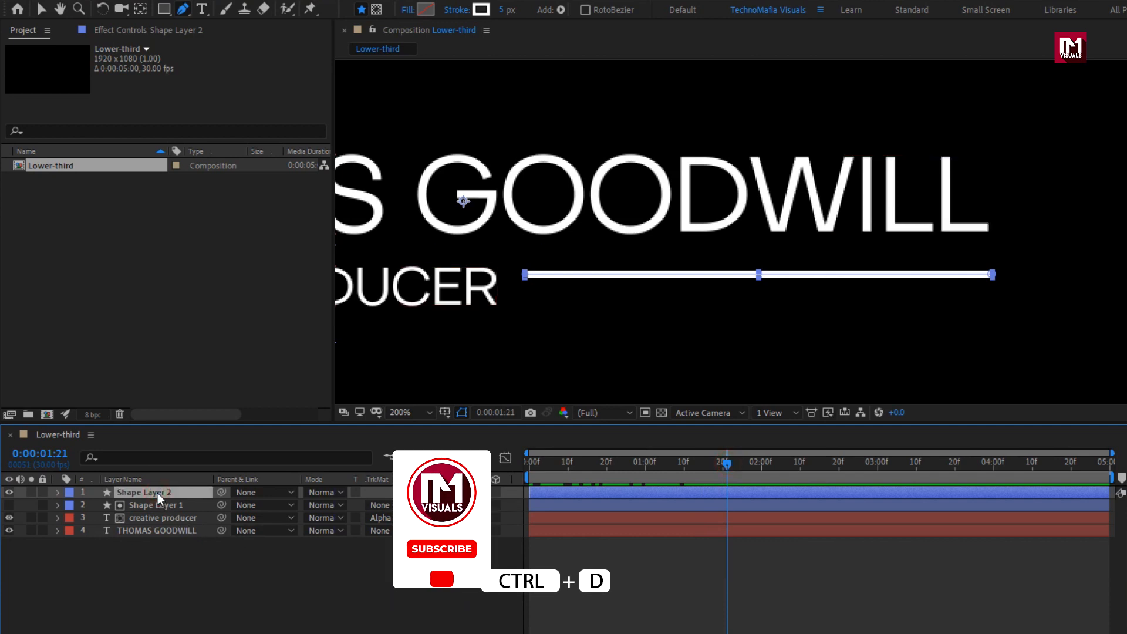
key(ctrl+d)
key(p)
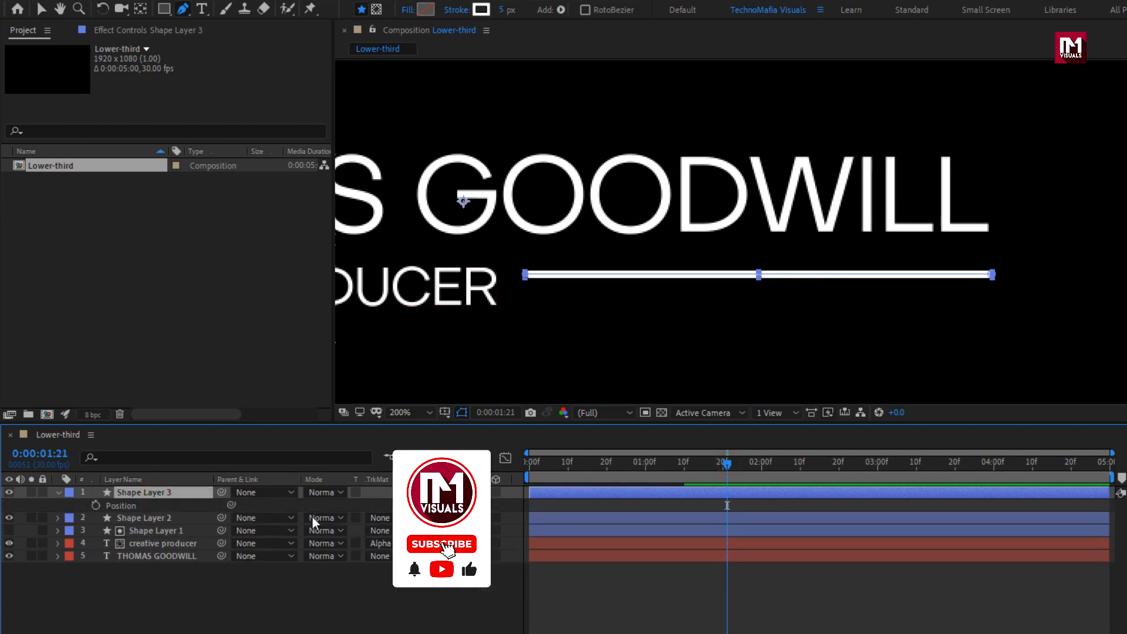
drag(444, 506, 462, 504)
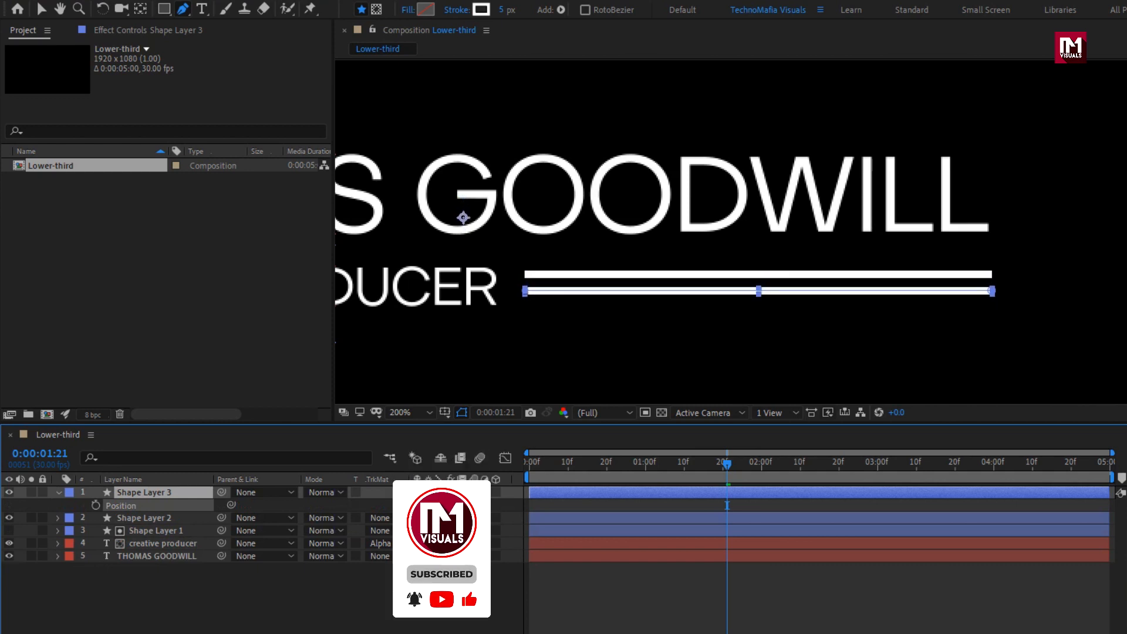
click(59, 492)
Nudge both line layers down together to center them vertically beside the CREATIVE PRODUCER text, leaving no layer selected.
click(147, 506)
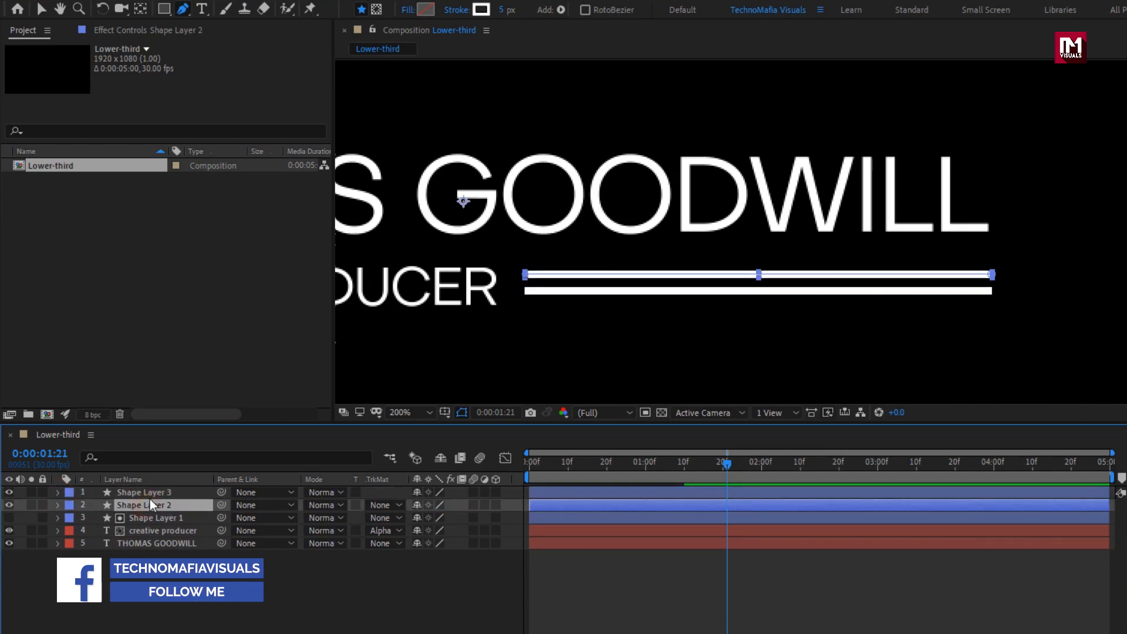
ctrl+click(150, 492)
key(Down)
key(Down)
key(Down)
key(Down)
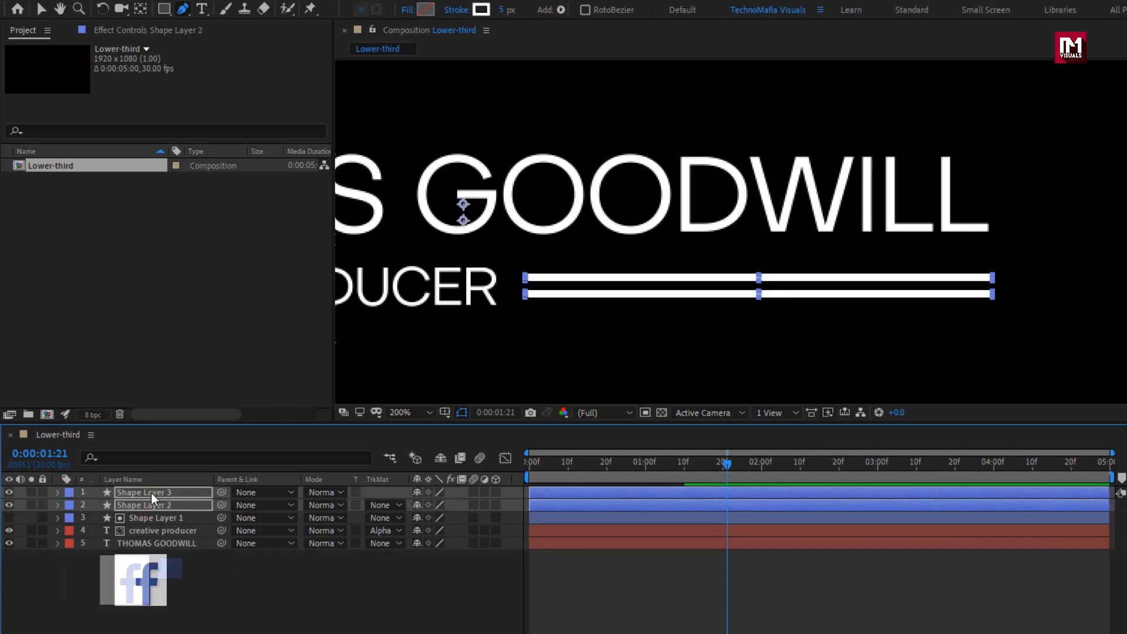
key(Down)
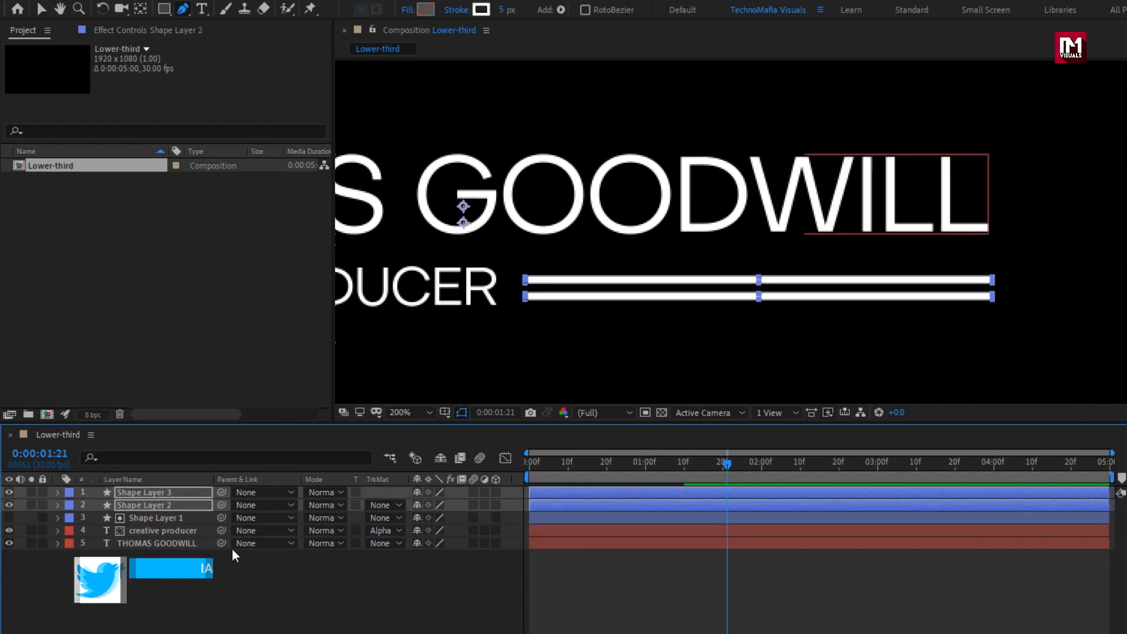
click(248, 629)
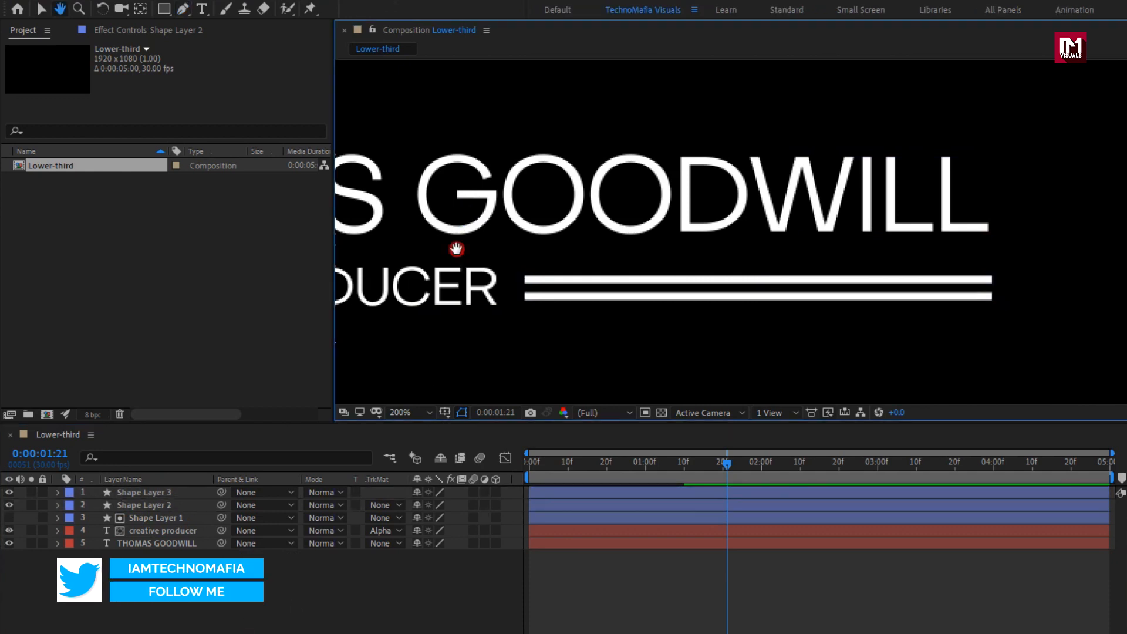
Nudge the Shape Layer 1 matte left until its right edge meets the left ends of the lines, and scrub to check the subtitle reveal.
drag(458, 258, 683, 252)
key(v)
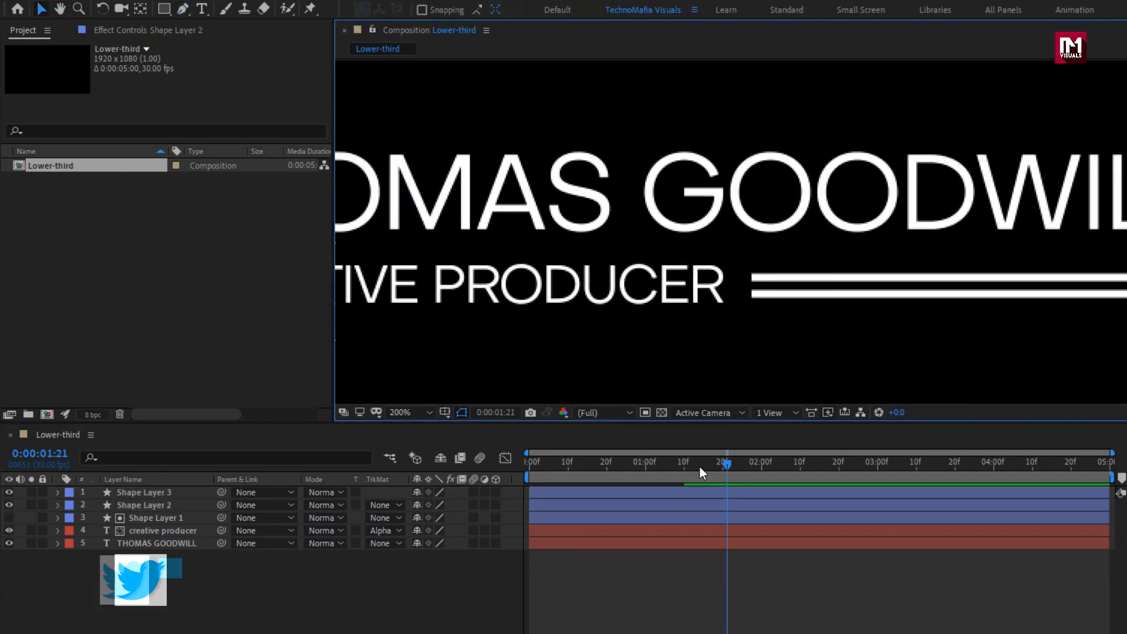
drag(699, 466, 653, 465)
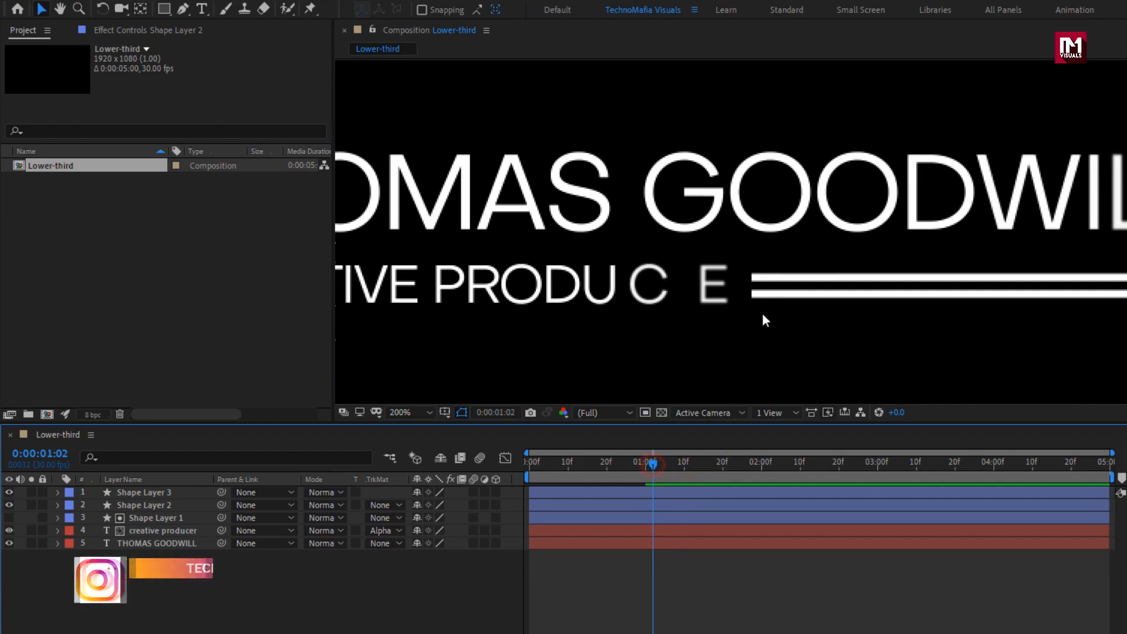
click(637, 463)
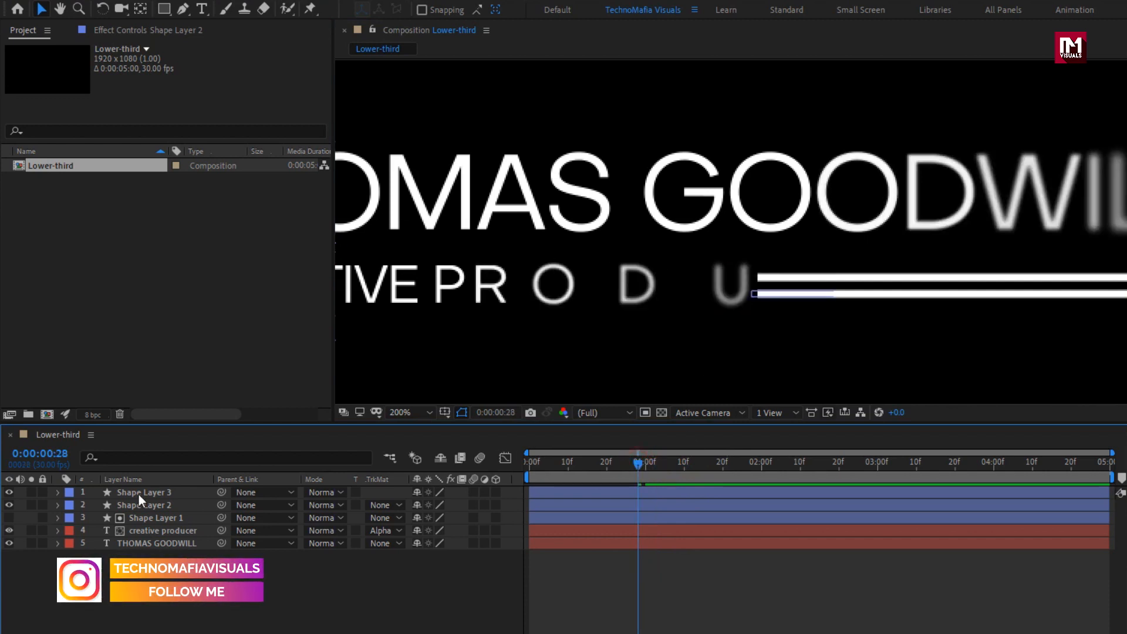
click(149, 517)
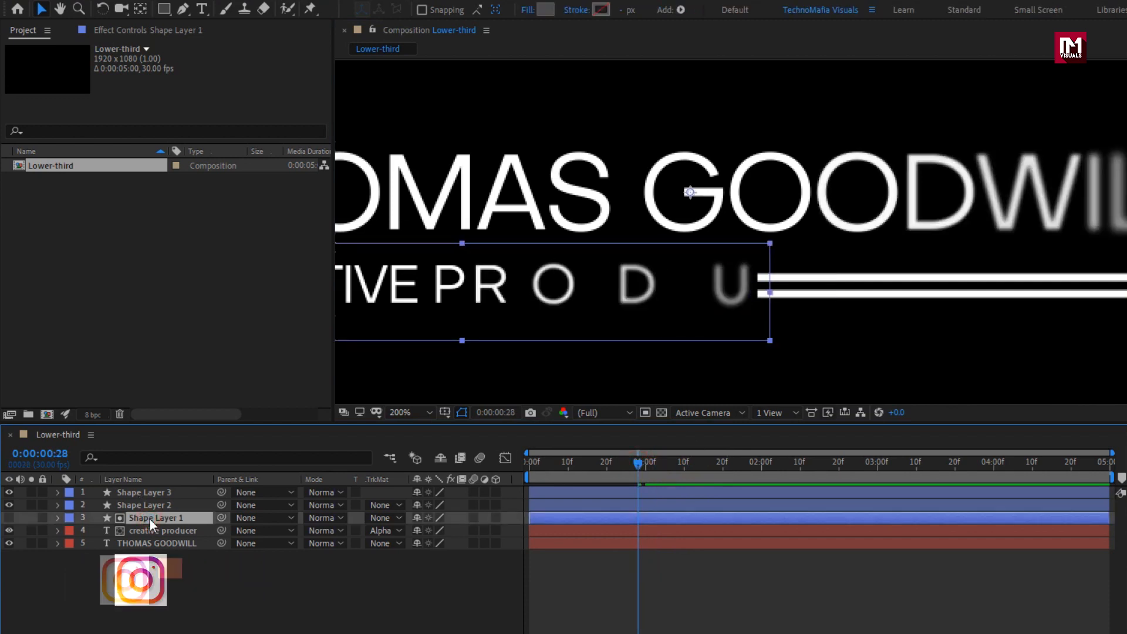
key(Left)
key(Left)
key(Left)
key(Left)
key(Left)
key(Left)
key(Left)
key(Left)
key(Left)
key(Left)
key(Left)
key(Left)
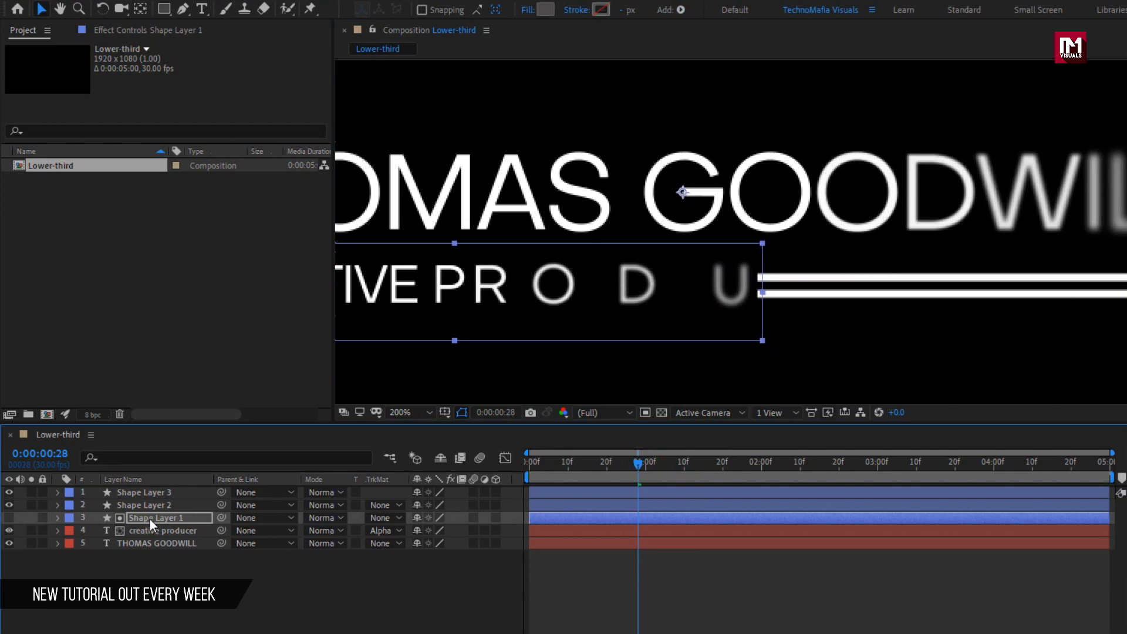
key(Left)
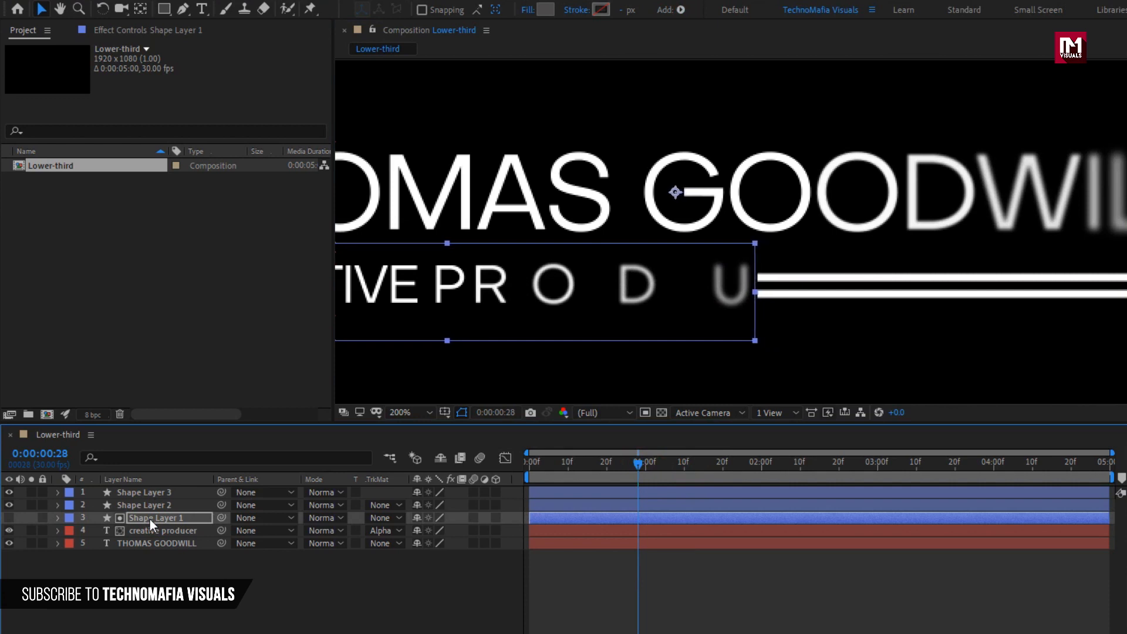
key(Left)
drag(612, 472, 659, 460)
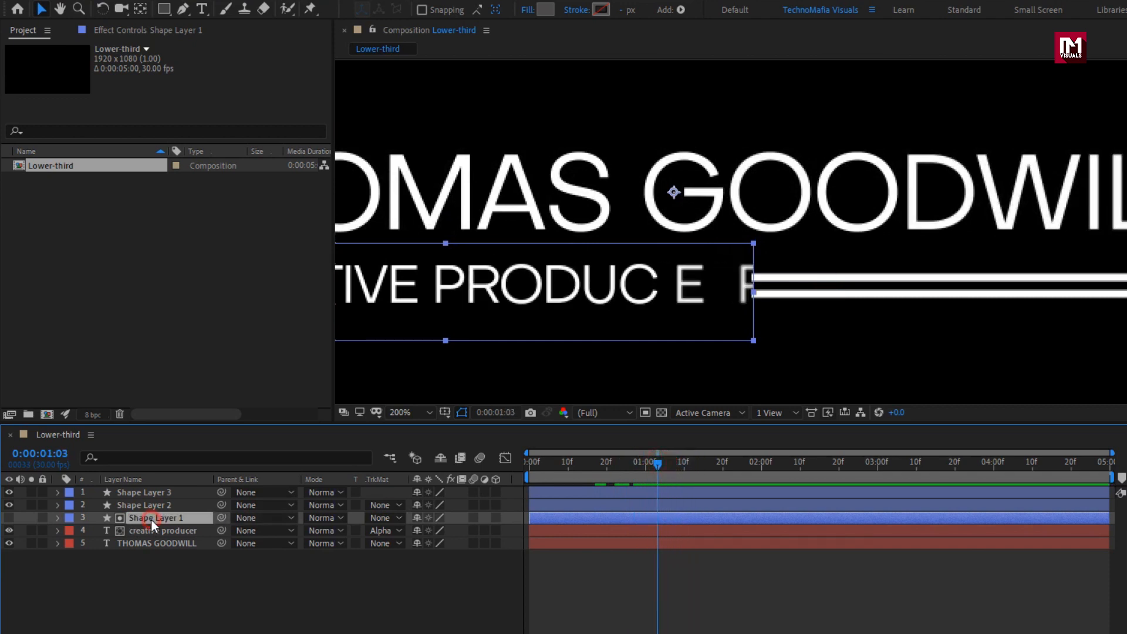
Nudge the Shape Layer 1 matte slightly further left, clear of the lines, deselect it and scrub through the subtitle reveal.
key(Return)
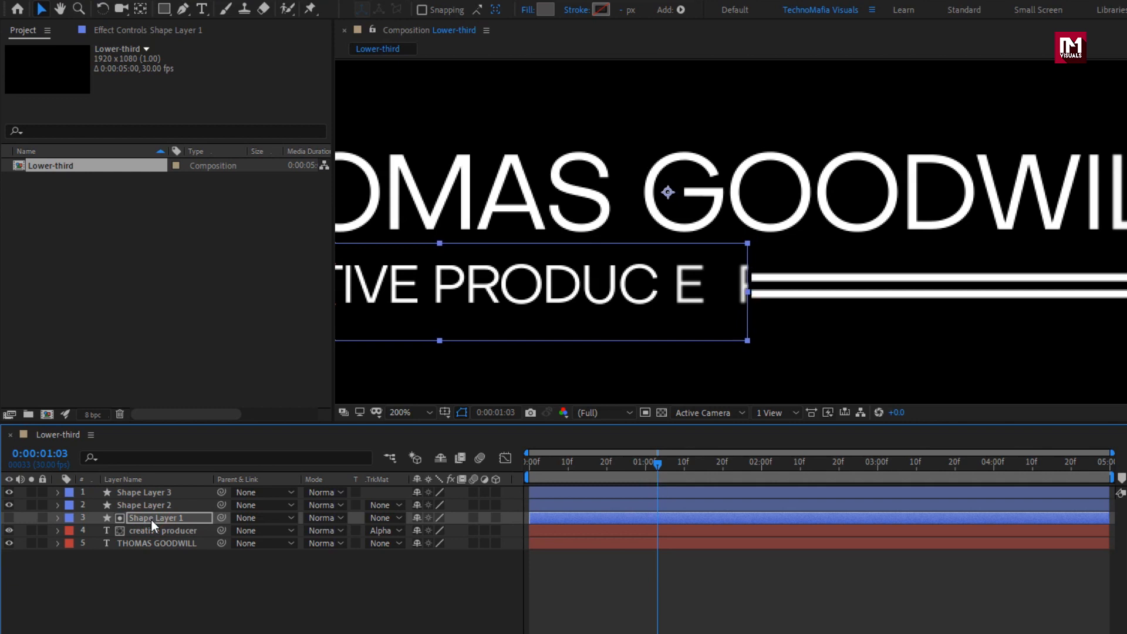
click(281, 596)
drag(657, 461, 733, 463)
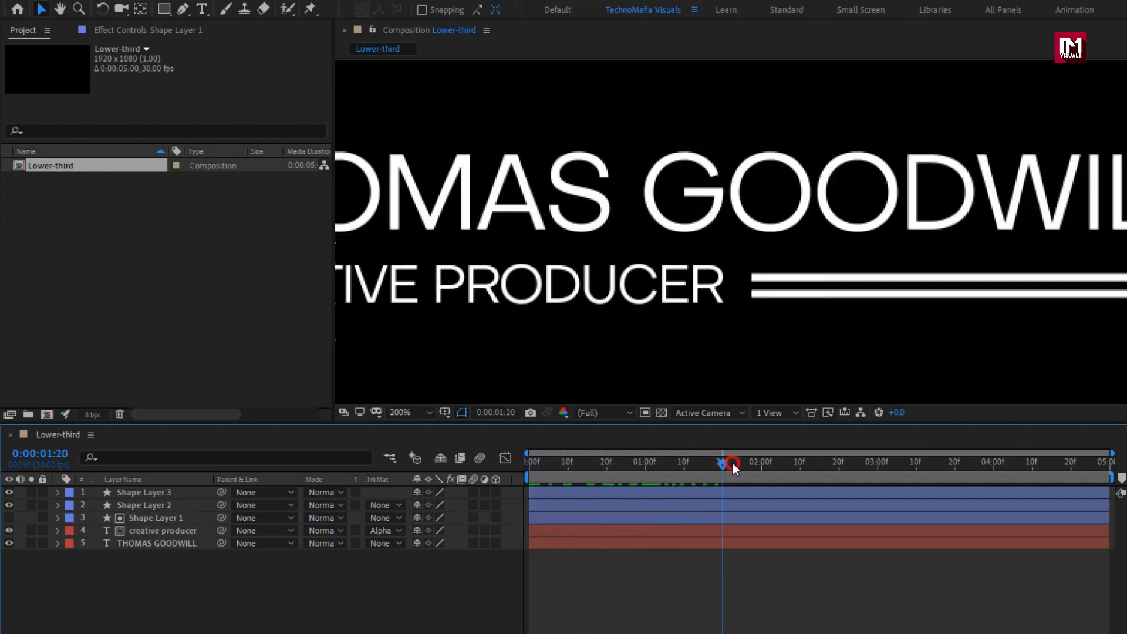
scroll(576, 321, down, 2)
click(411, 415)
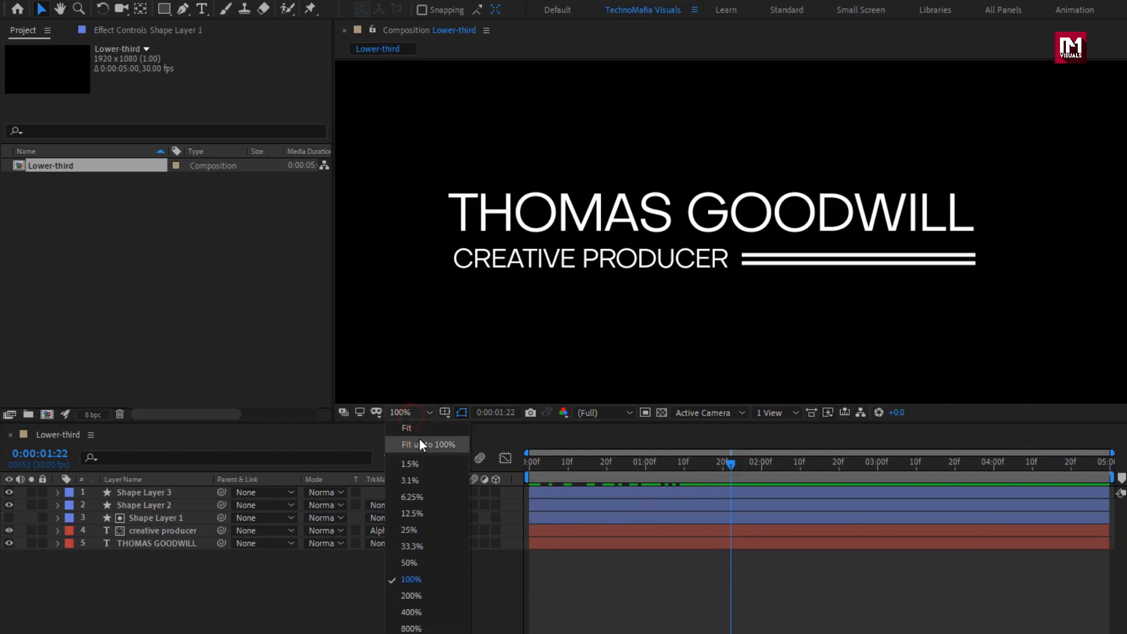
click(419, 438)
drag(647, 467, 610, 447)
Shift the creative producer layer to start at about frame 5, scrub through the delayed reveal and leave no layer selected.
click(151, 534)
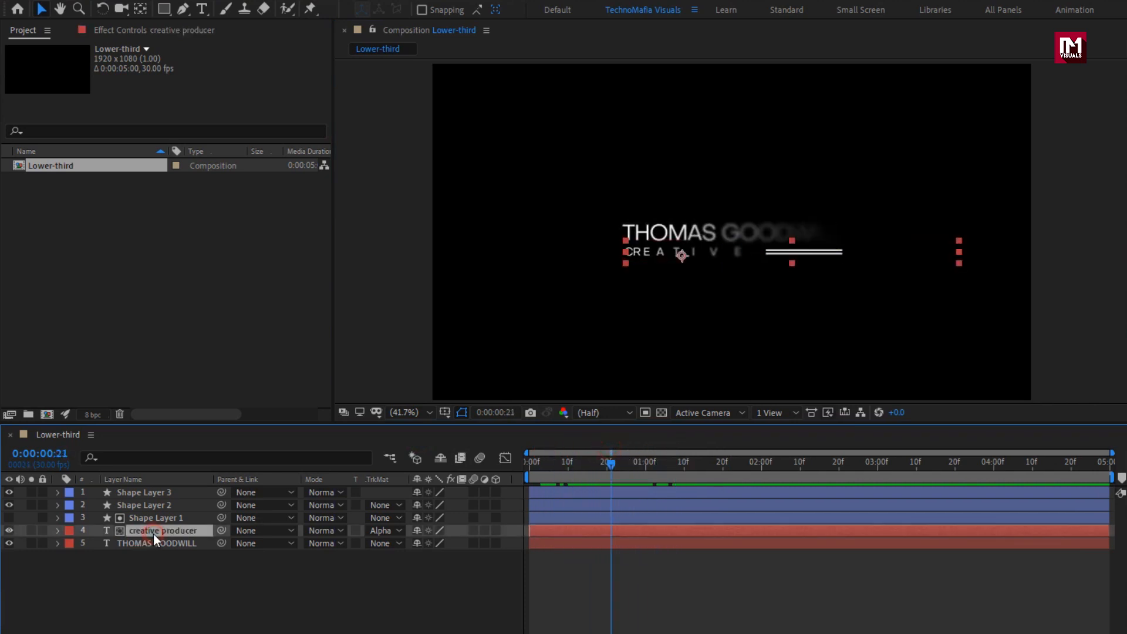
drag(530, 465, 549, 465)
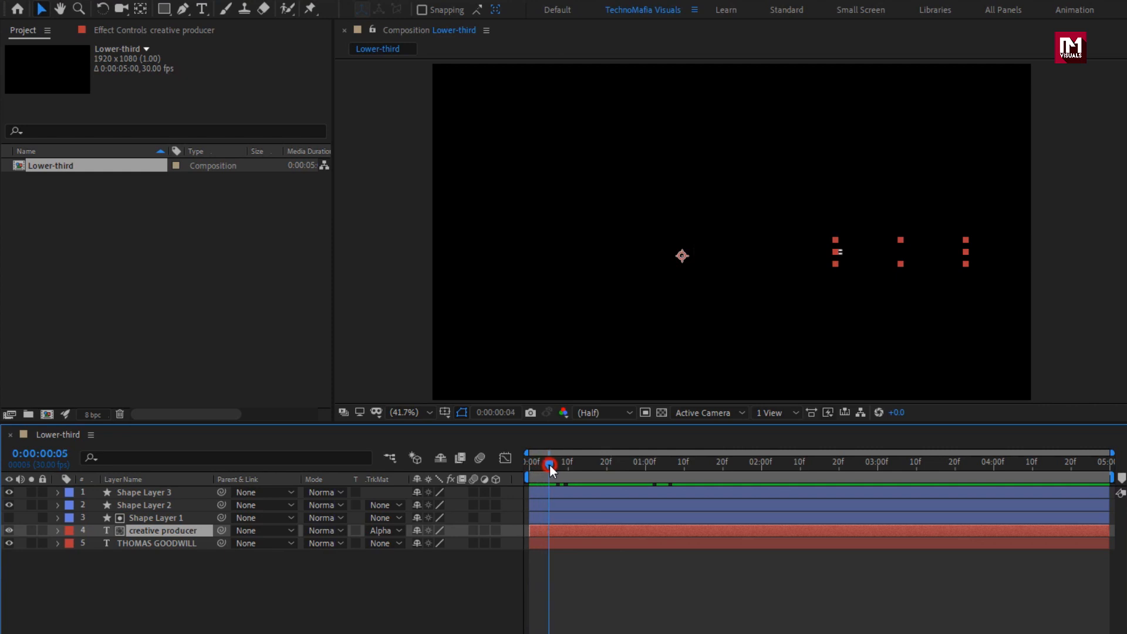
drag(540, 528, 555, 525)
drag(534, 466, 755, 465)
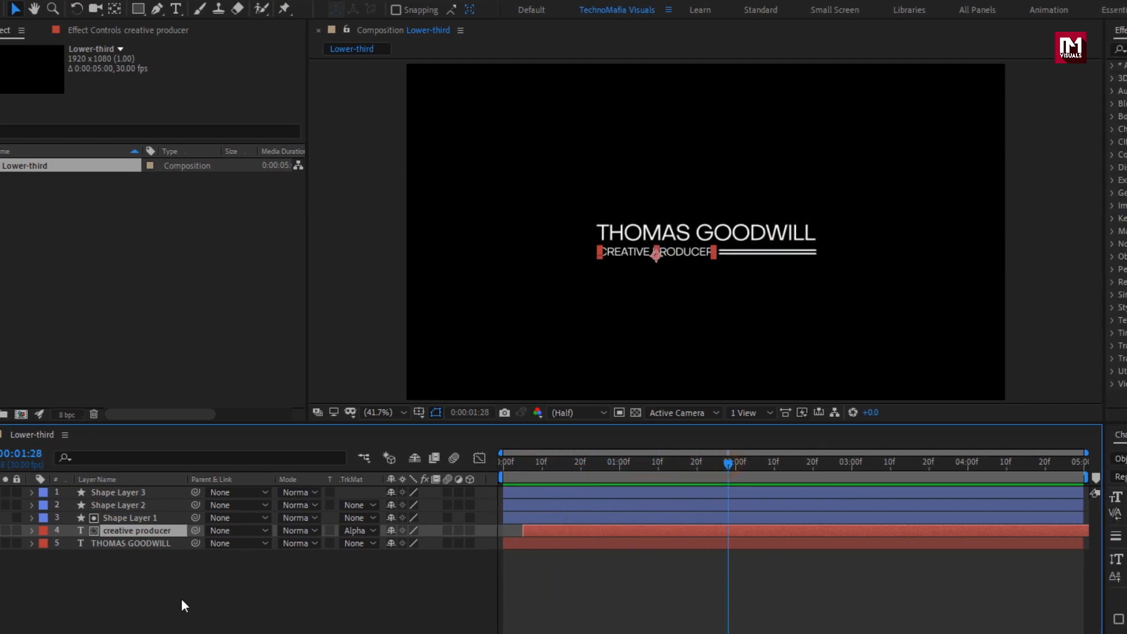
click(181, 599)
Apply the Fill effect to both line layers, Shape Layer 2 and Shape Layer 3.
click(965, 45)
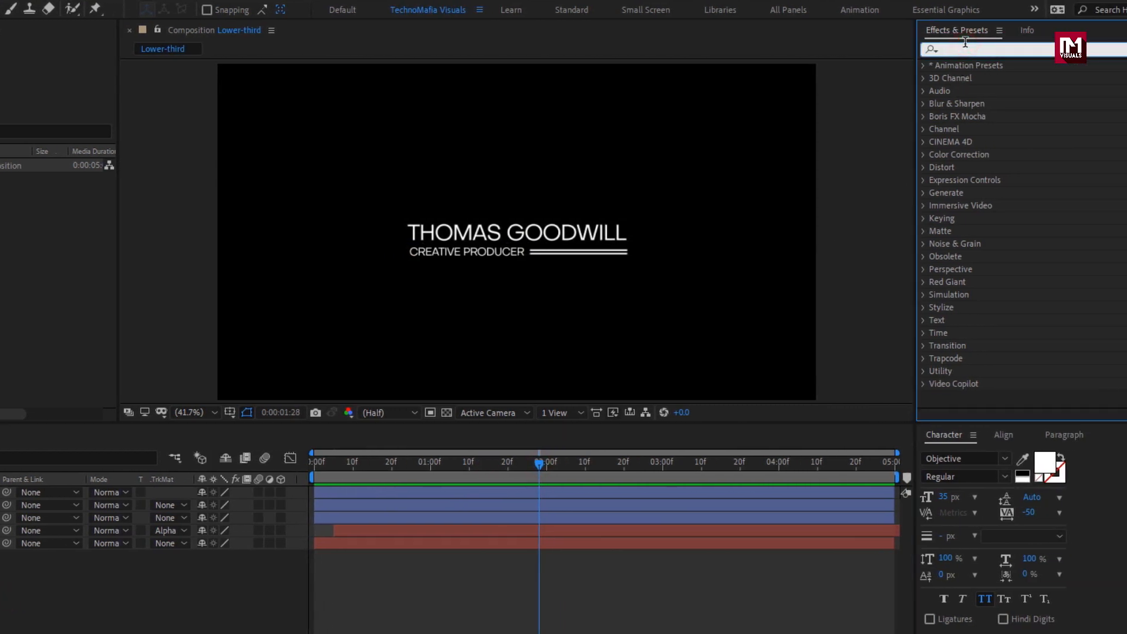
text(fill)
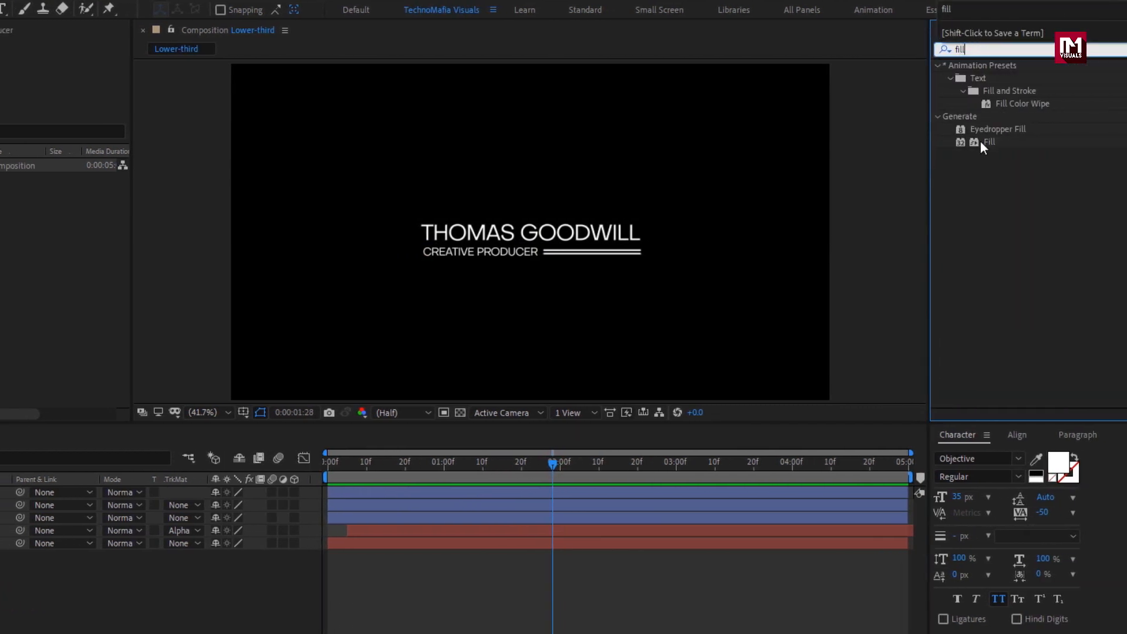
drag(971, 142, 162, 501)
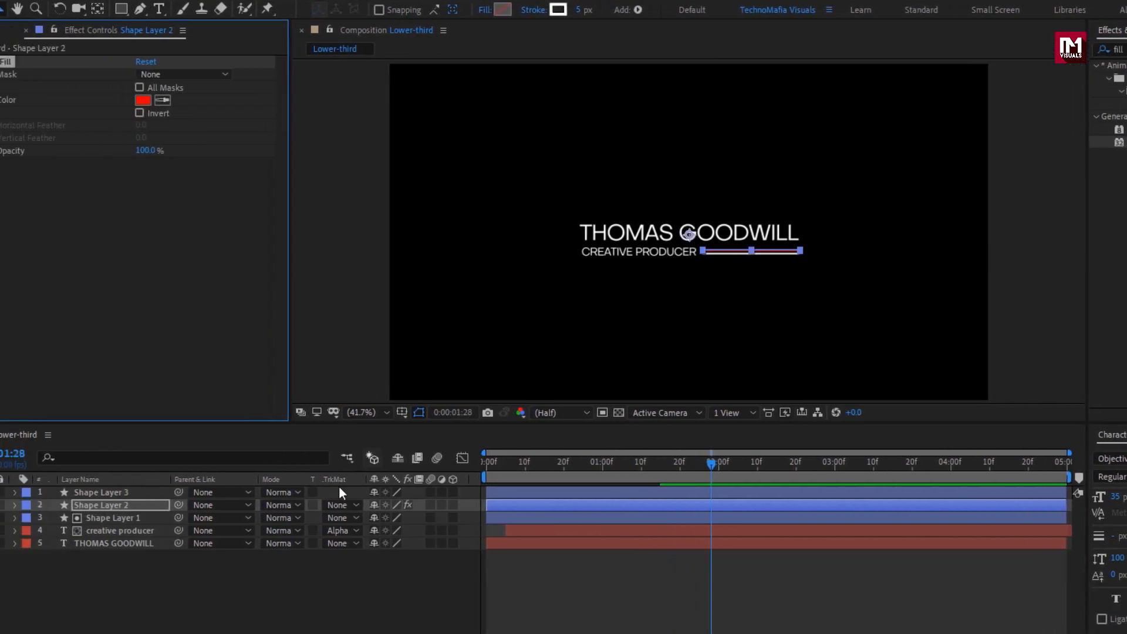
click(167, 492)
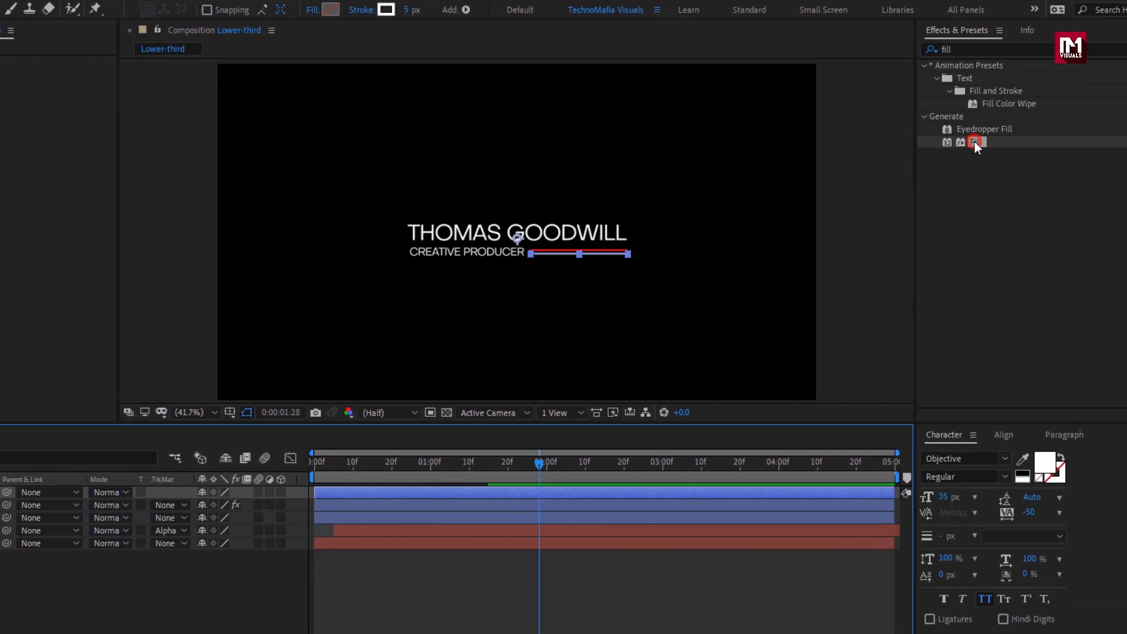
double_click(974, 142)
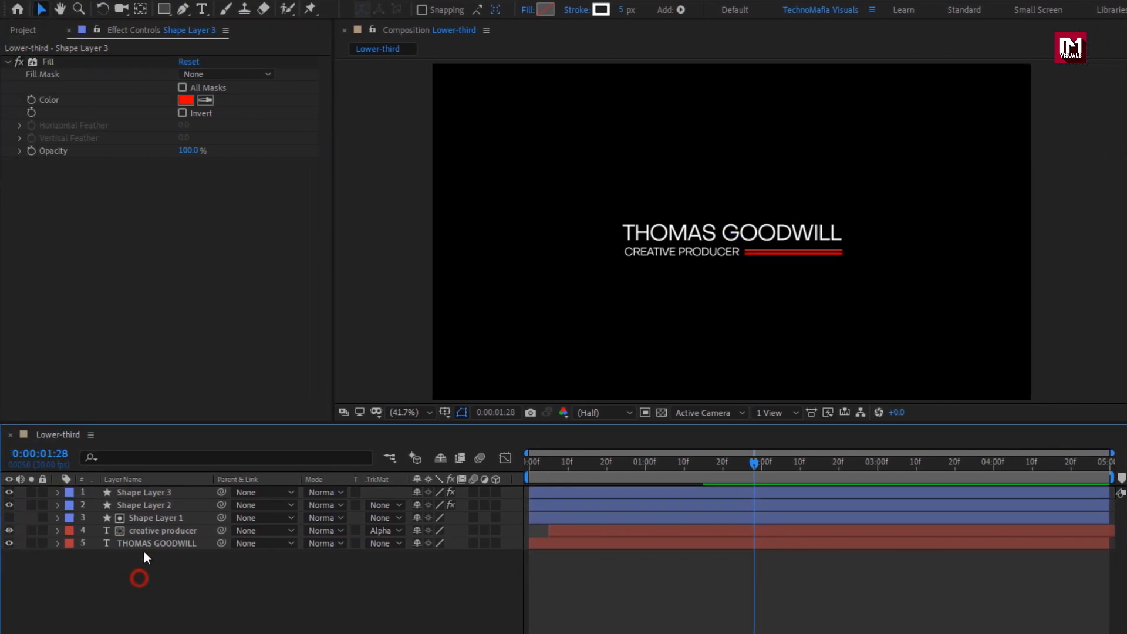
Set the Fill color of Shape Layer 2 to bright blue, 00AEFF.
click(149, 507)
scroll(799, 311, up, 1)
scroll(800, 314, up, 1)
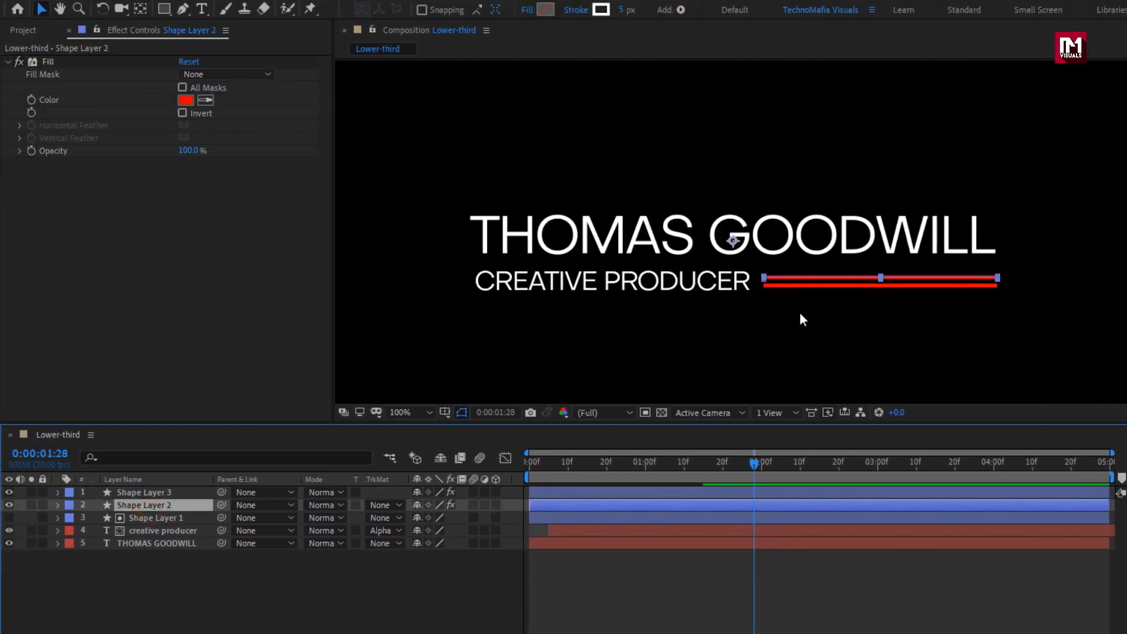
click(185, 100)
click(245, 302)
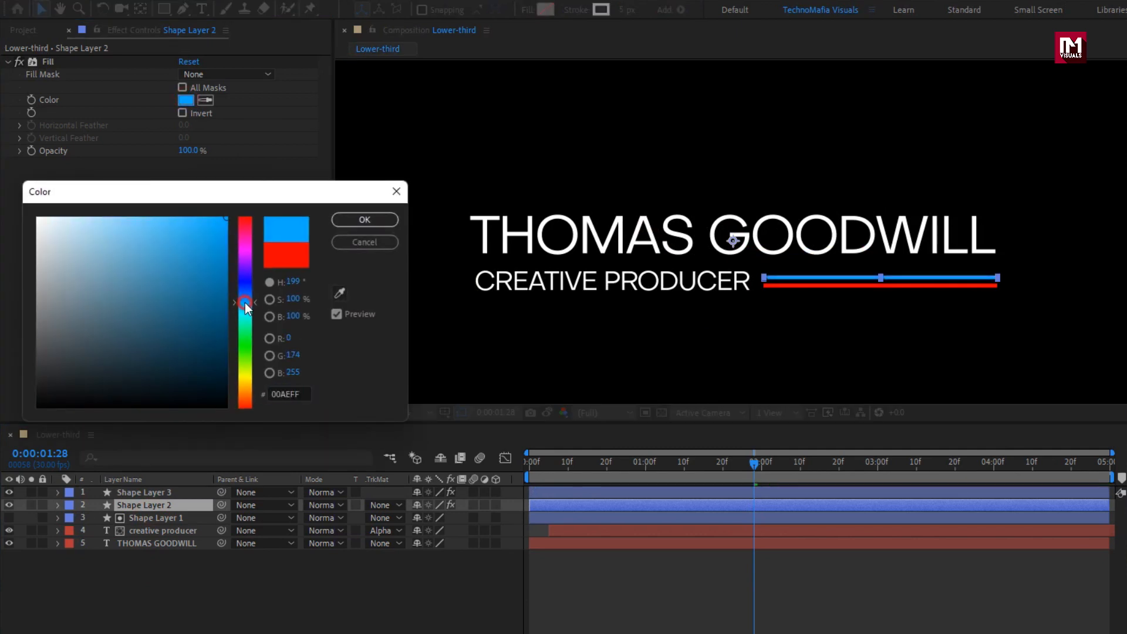
click(364, 220)
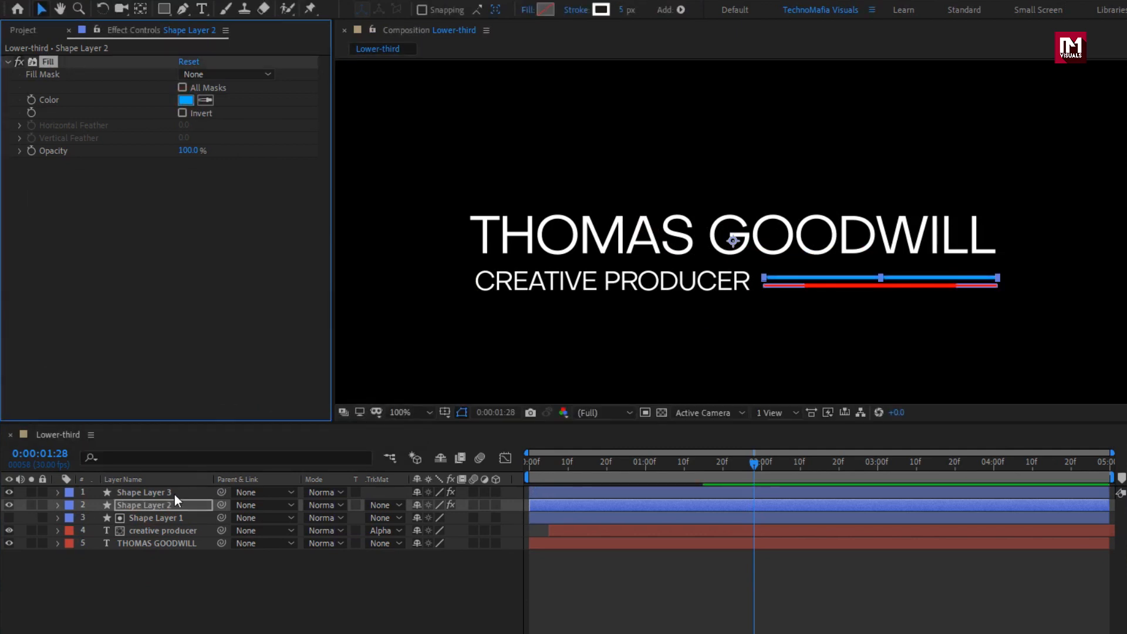
Match the Fill color of Shape Layer 3 to the blue sampled from the upper line, leaving no layer selected.
click(175, 493)
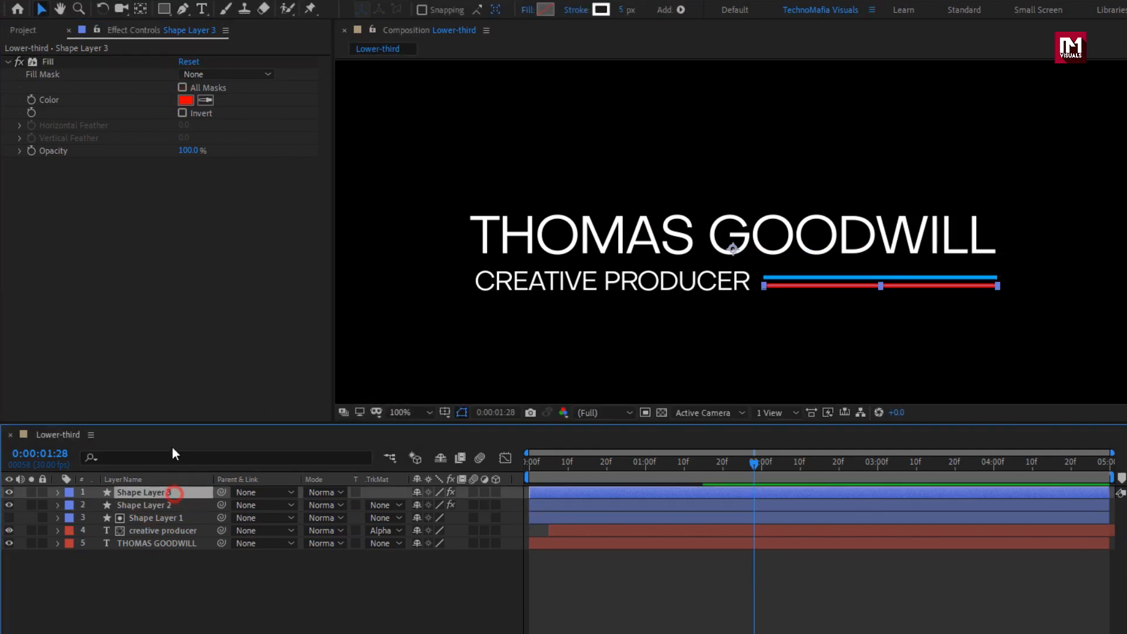
click(783, 276)
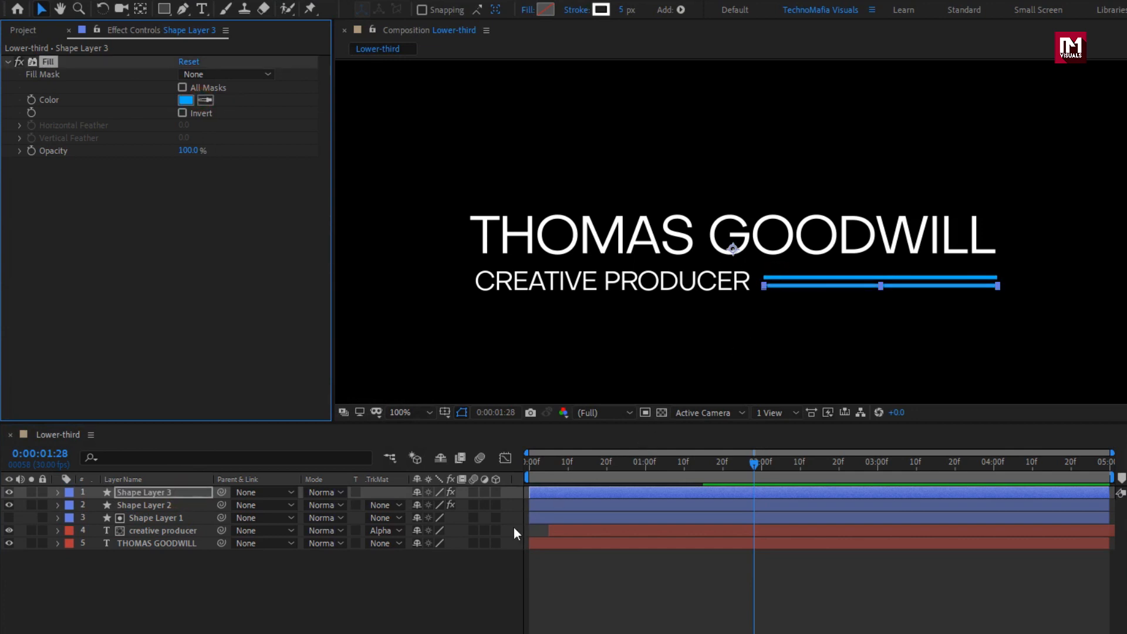
click(422, 566)
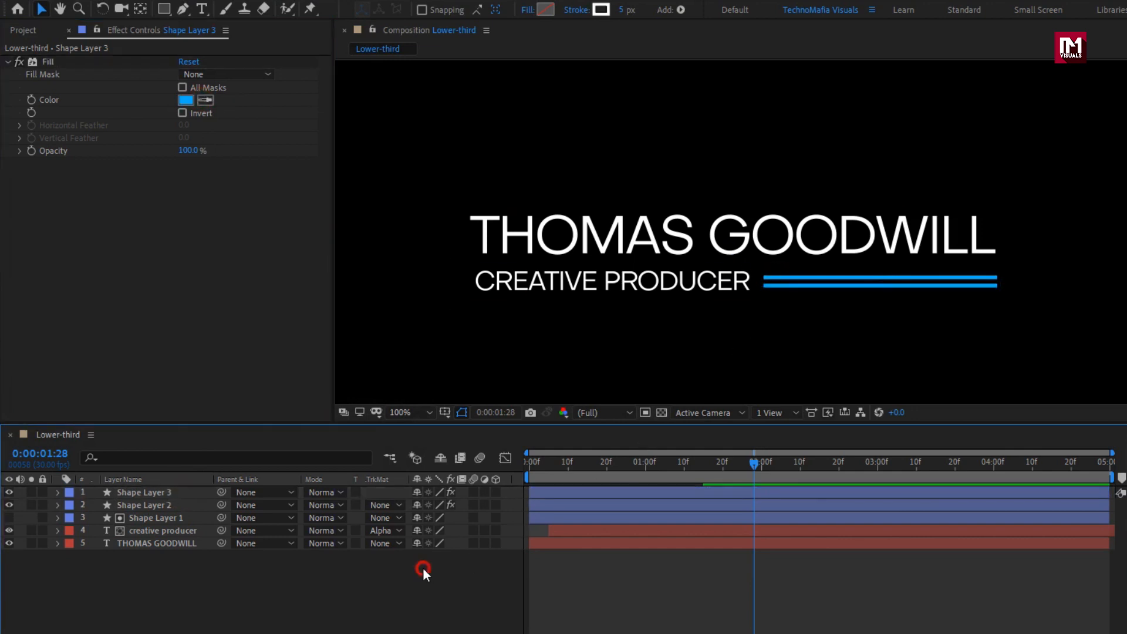
Pre-compose all five layers into a new composition named Text 1 animation, moving all attributes into it.
click(399, 413)
click(415, 445)
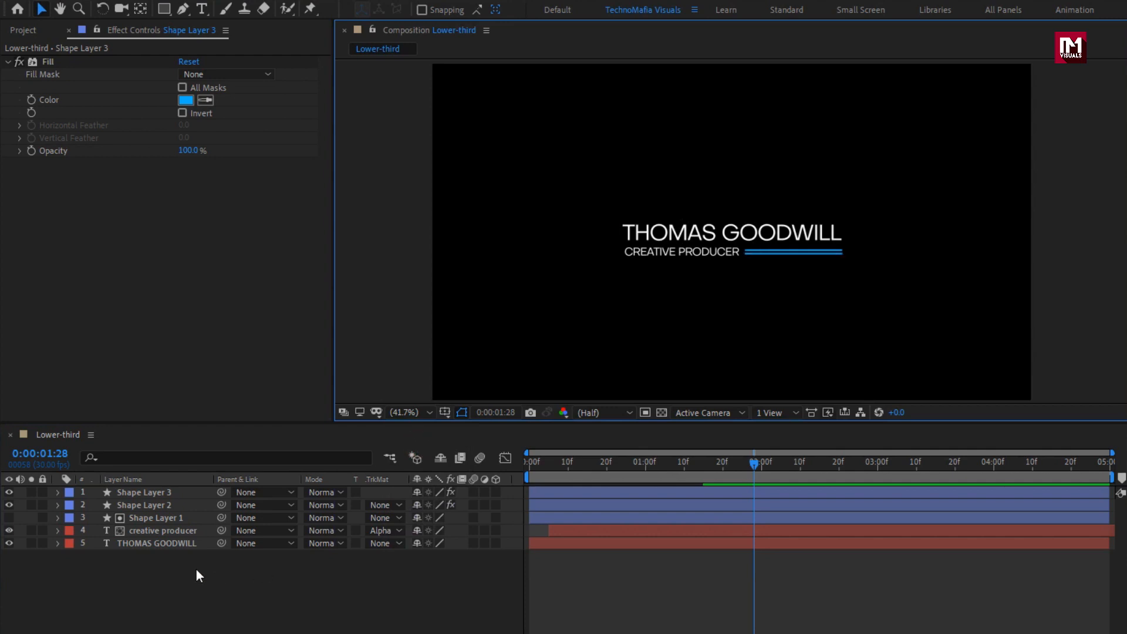
drag(196, 570, 149, 494)
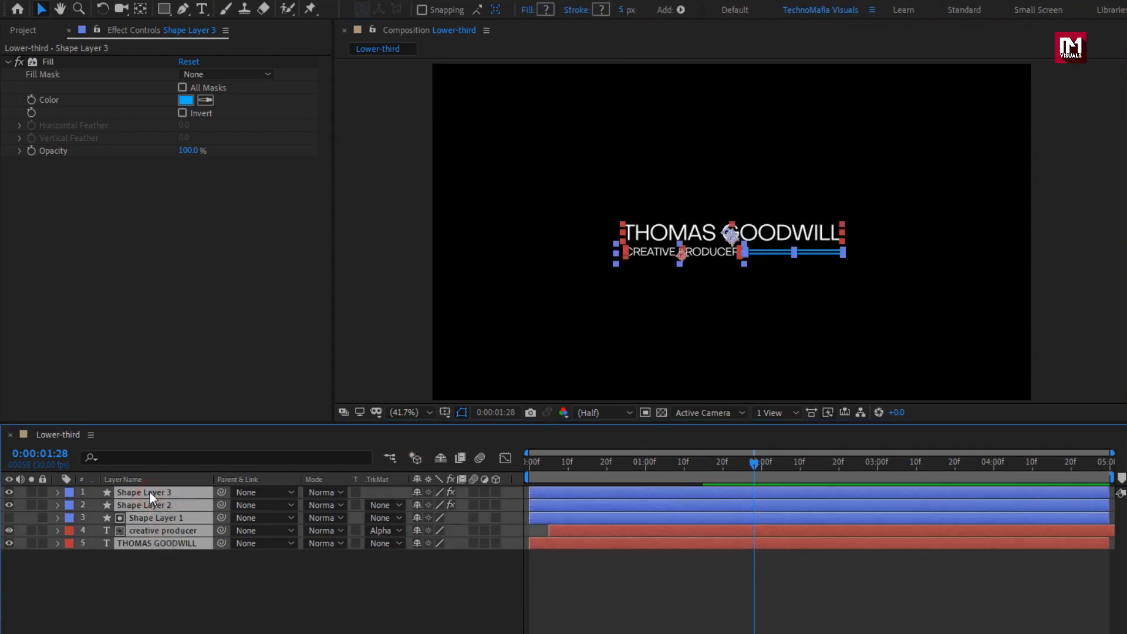
right_click(150, 492)
click(192, 429)
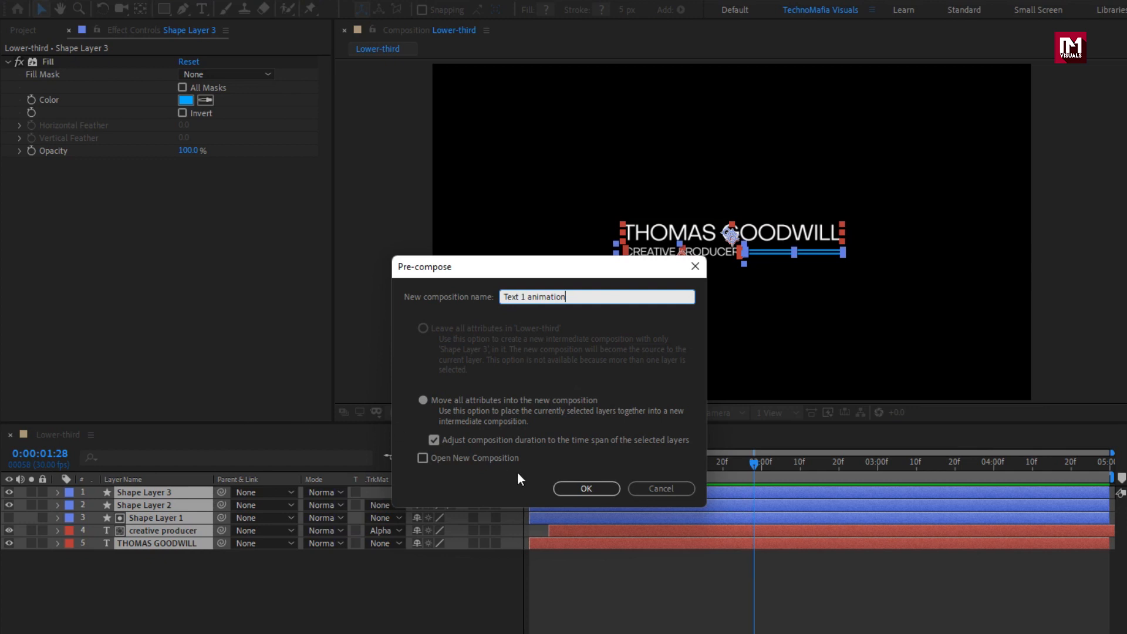
click(561, 488)
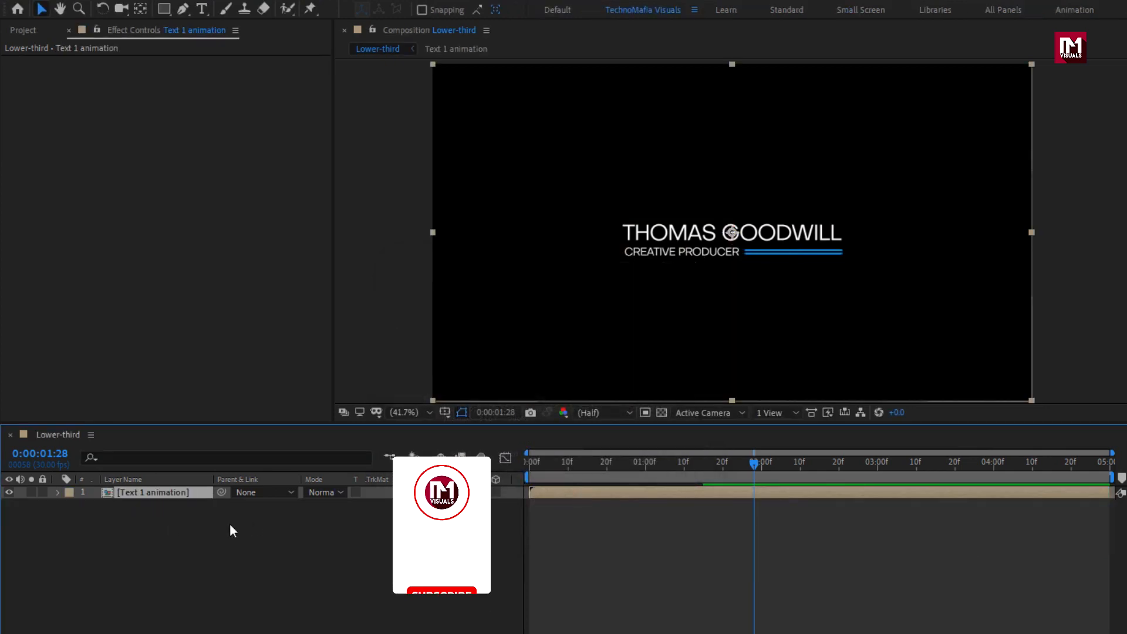
Enable Time Remapping on the Text 1 animation layer and add a Time Remap keyframe at 0:00:02:00.
right_click(160, 496)
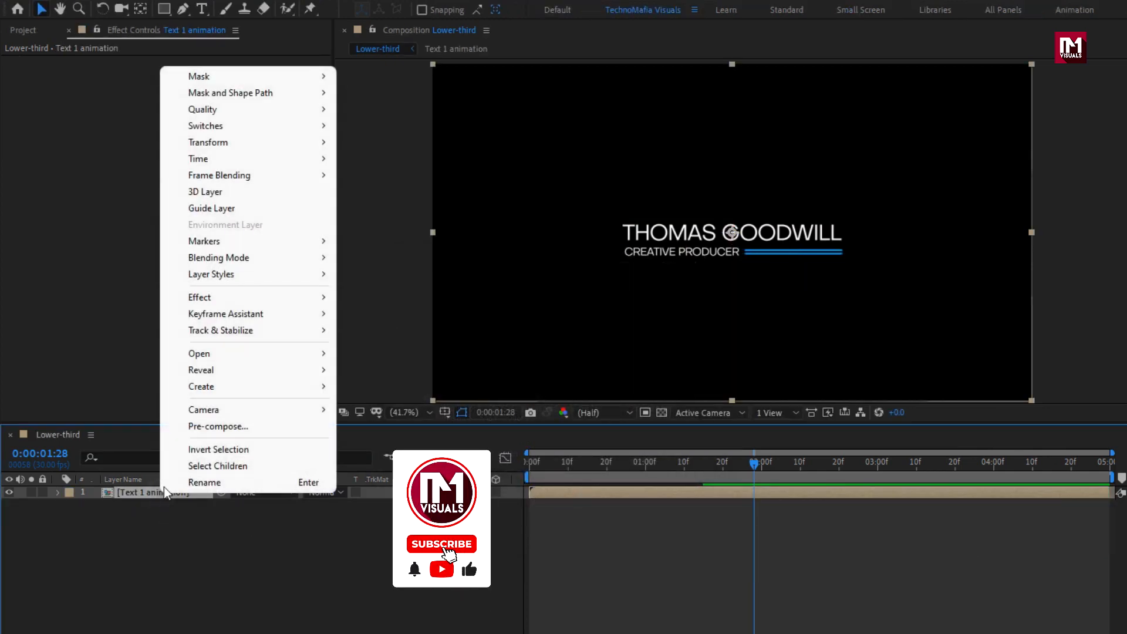
mouse_move(287, 158)
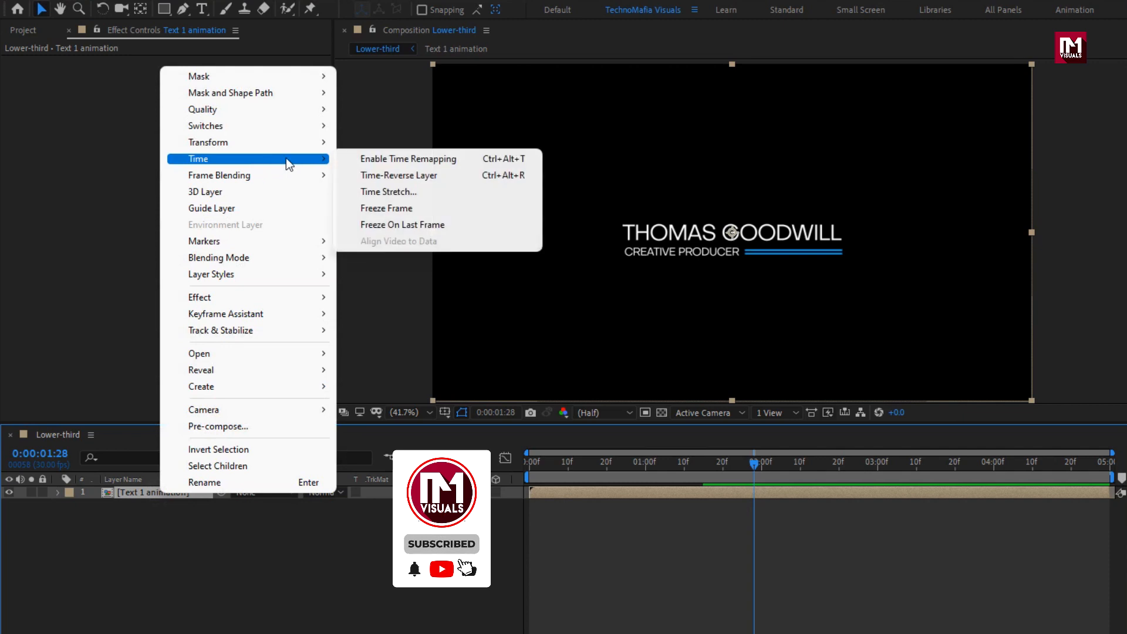
click(464, 158)
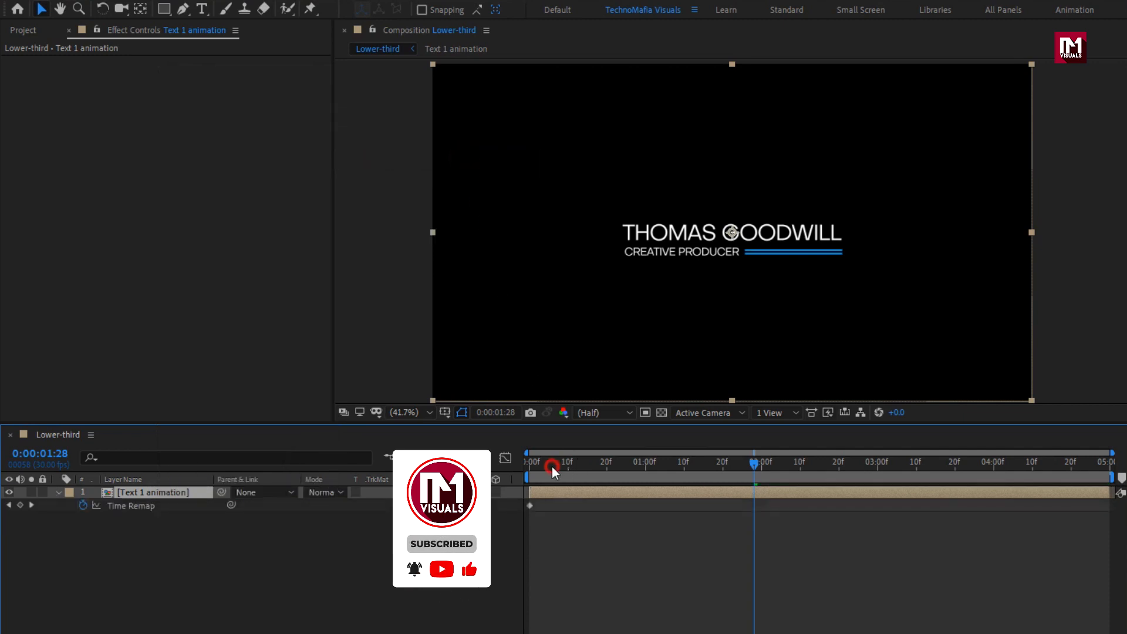
drag(552, 467, 761, 464)
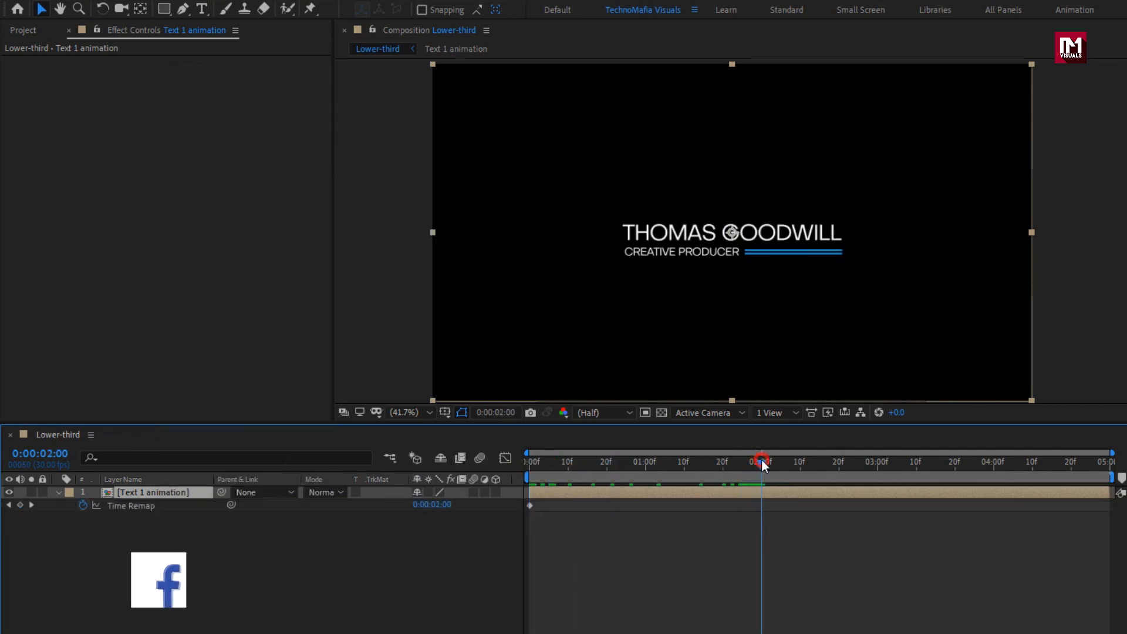
click(20, 505)
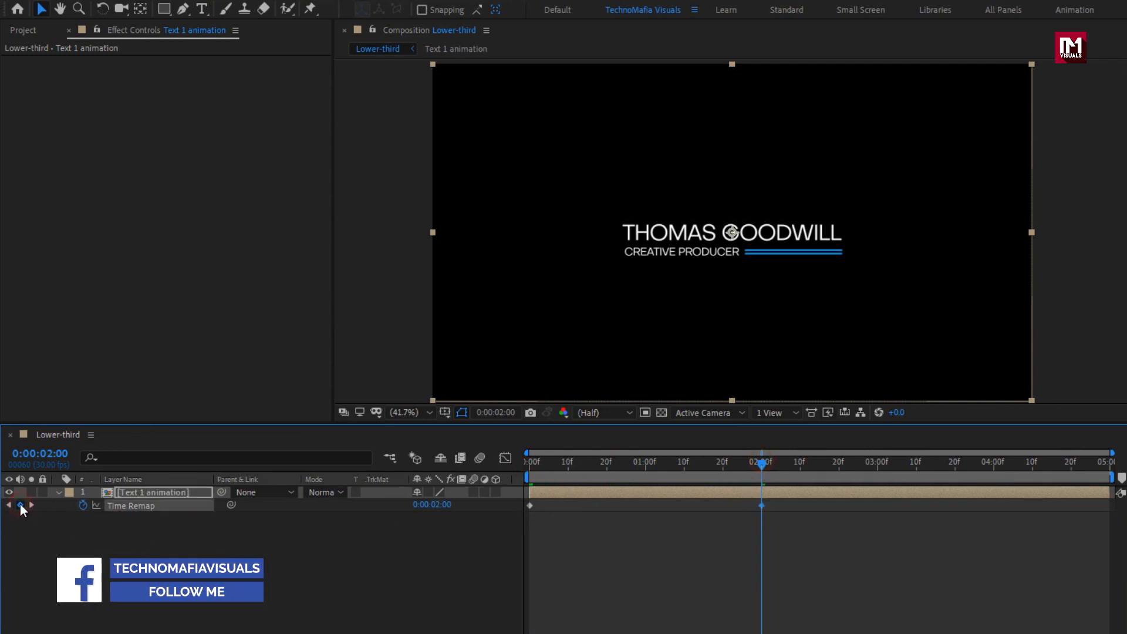
At 0:00:03:00, set Time Remap to 0:00:02:00 to hold the finished lower third.
drag(753, 470, 877, 464)
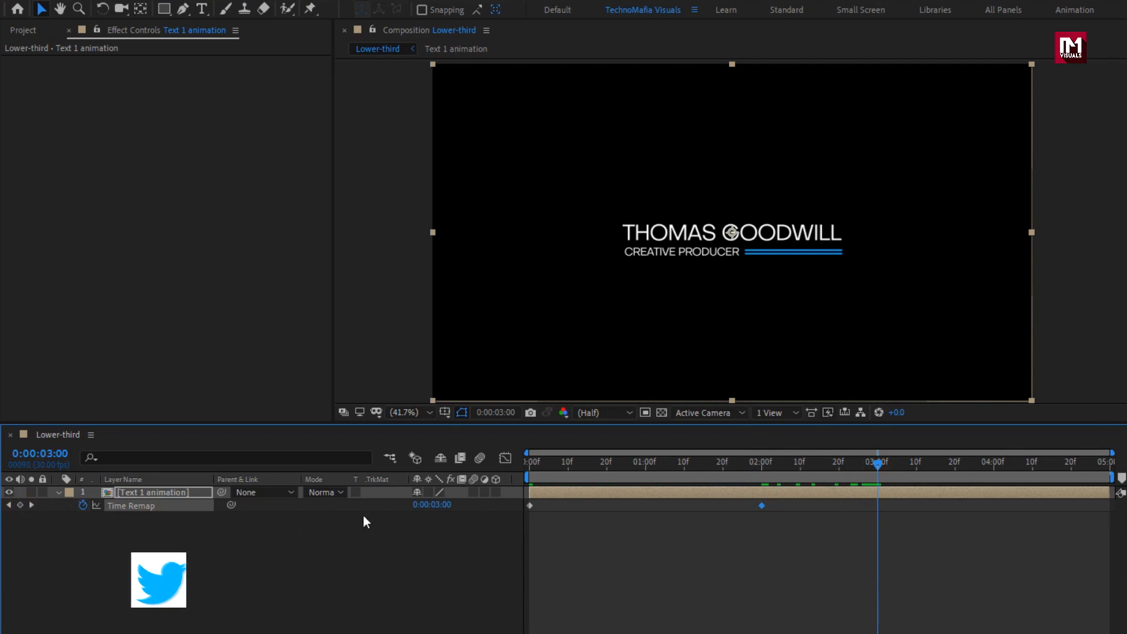
click(434, 504)
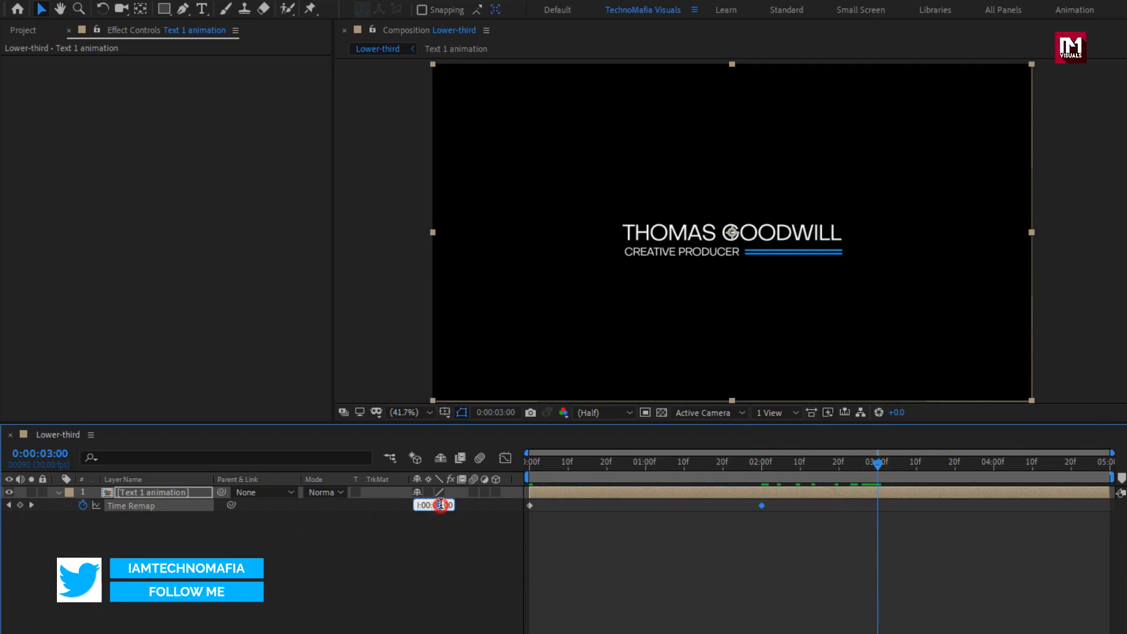
text(2)
key(Return)
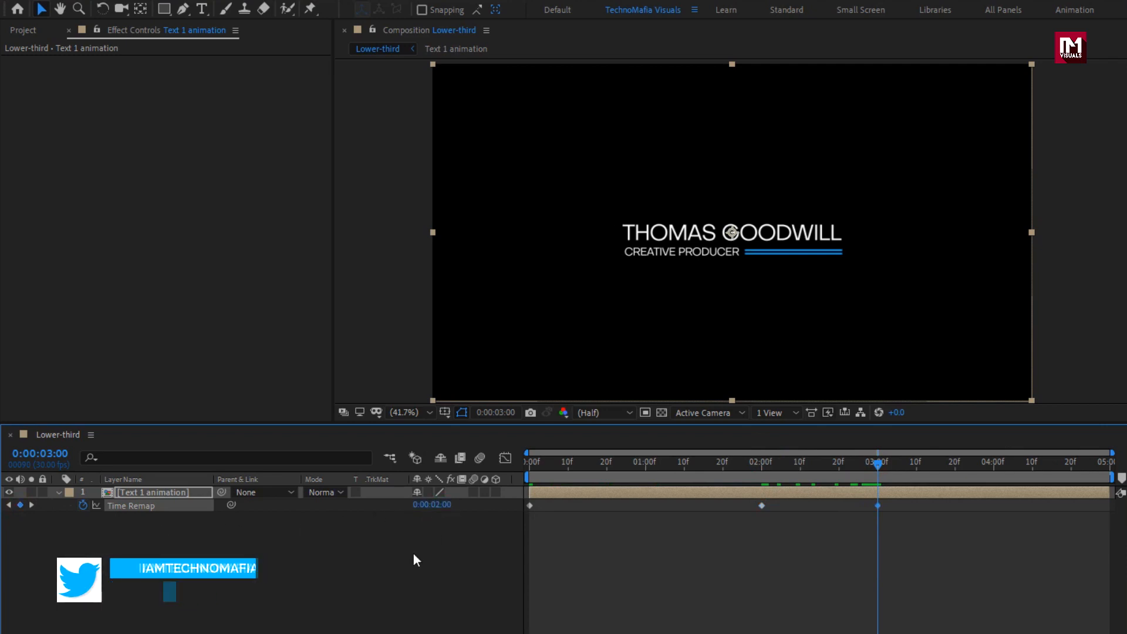
At 0:00:04:29, set Time Remap to 0:00:00:00 so the animation plays in reverse, and preview the composition.
drag(877, 464, 1114, 465)
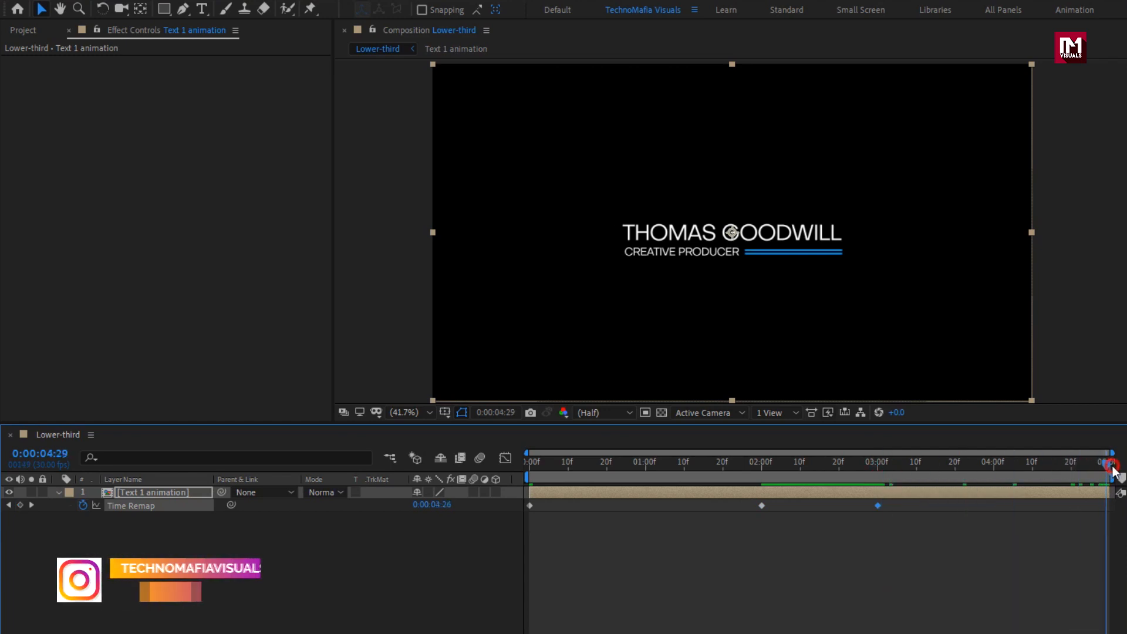
click(448, 505)
mouse_move(444, 506)
mouse_down()
mouse_move(457, 507)
mouse_move(440, 506)
mouse_up()
text(00)
click(434, 544)
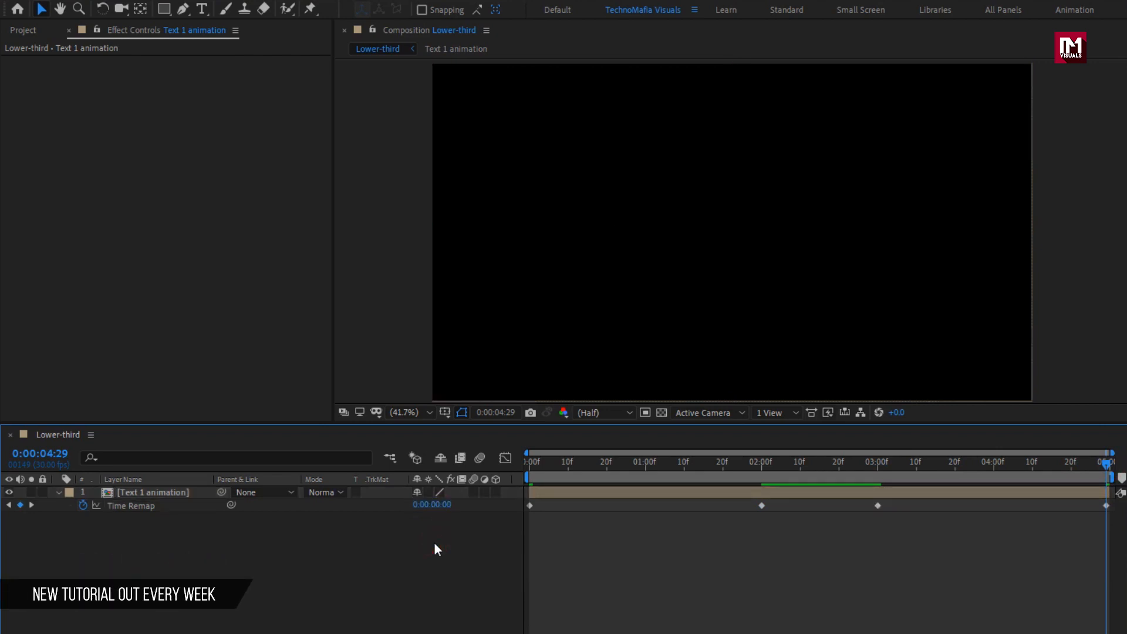
key(space)
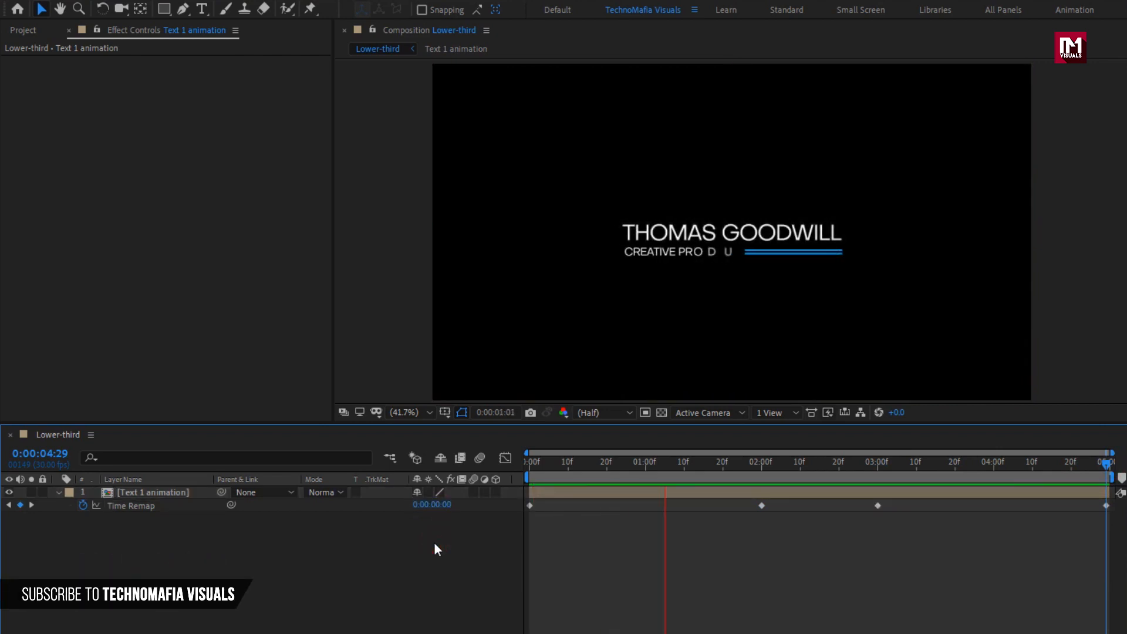